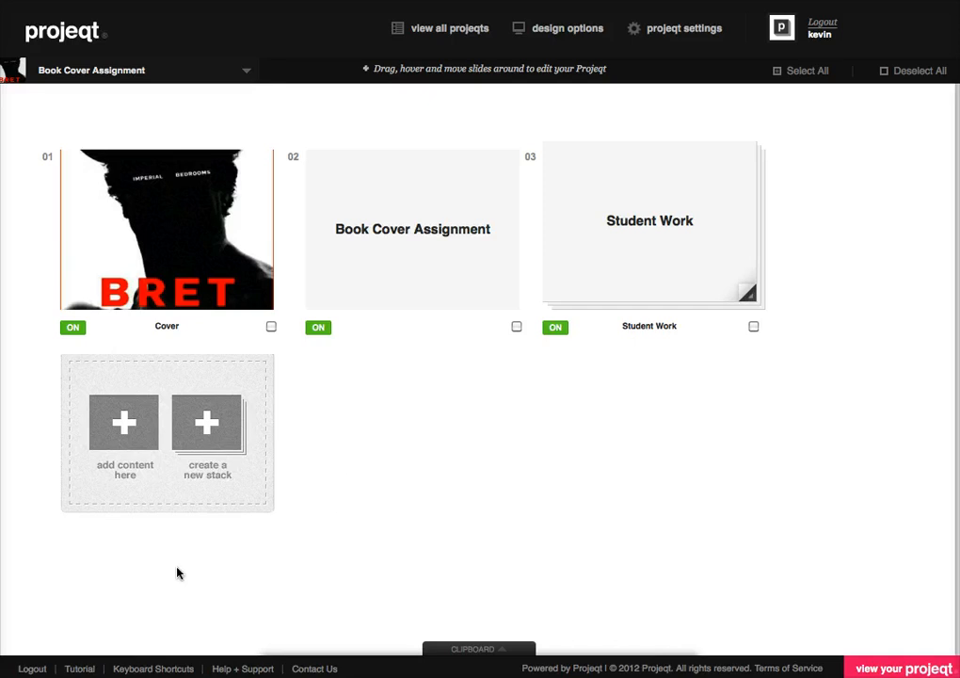
# Step: Start a new image slide at the end of the projeqt and name it "Chip Kidd"
pyautogui.click(118, 435)
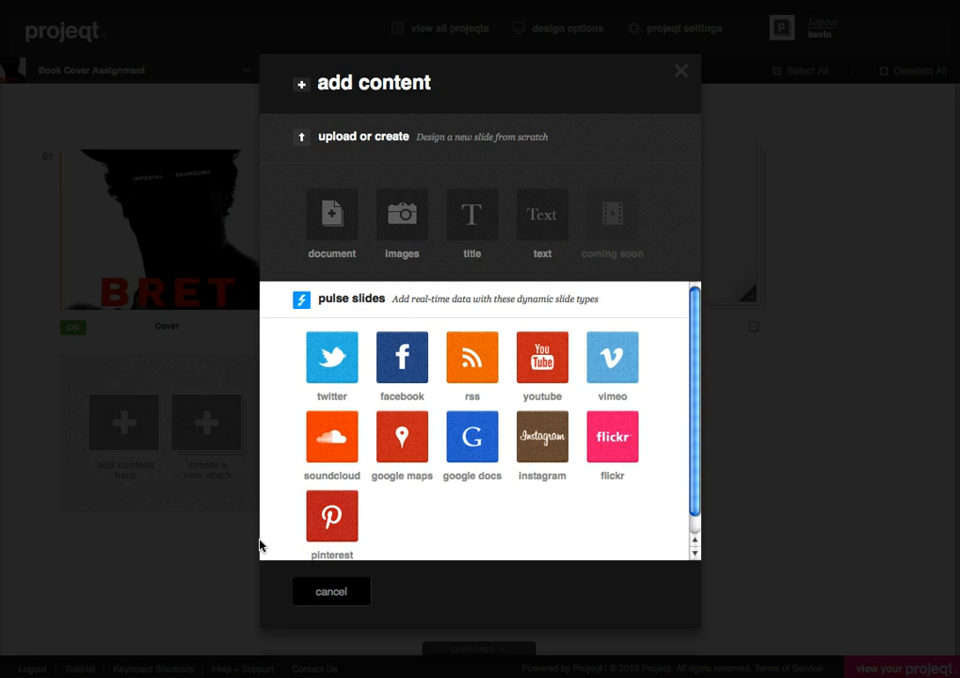
pyautogui.click(398, 235)
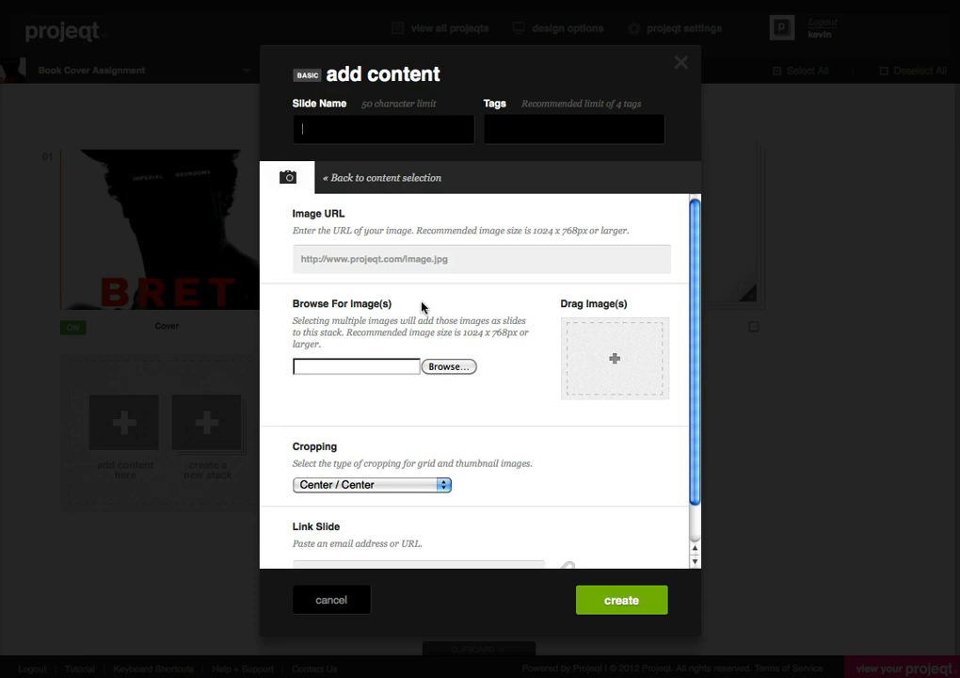
pyautogui.write('Chip')
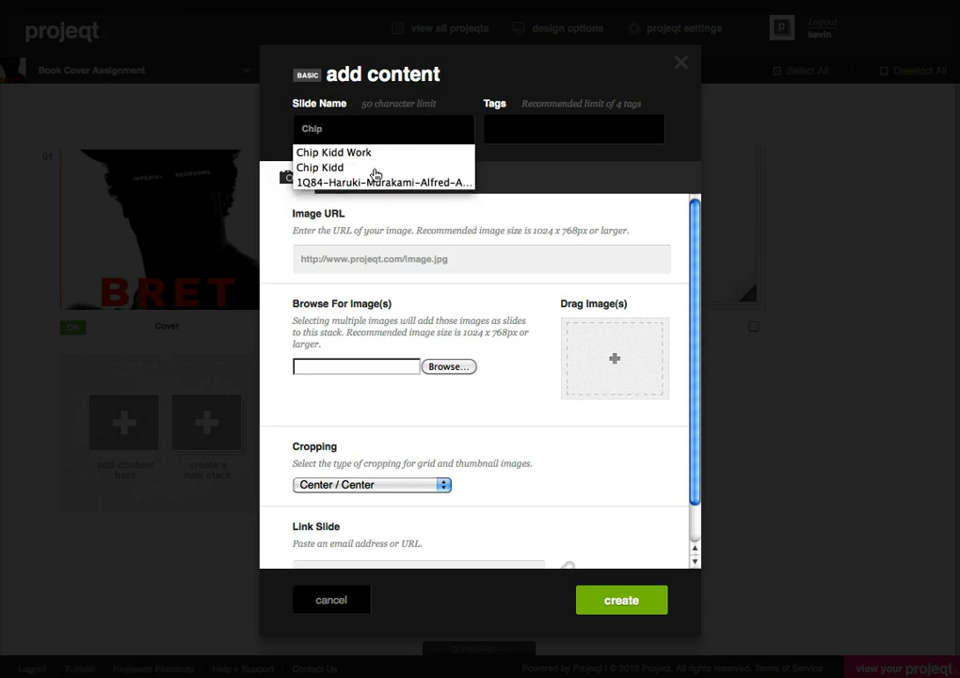
pyautogui.click(369, 167)
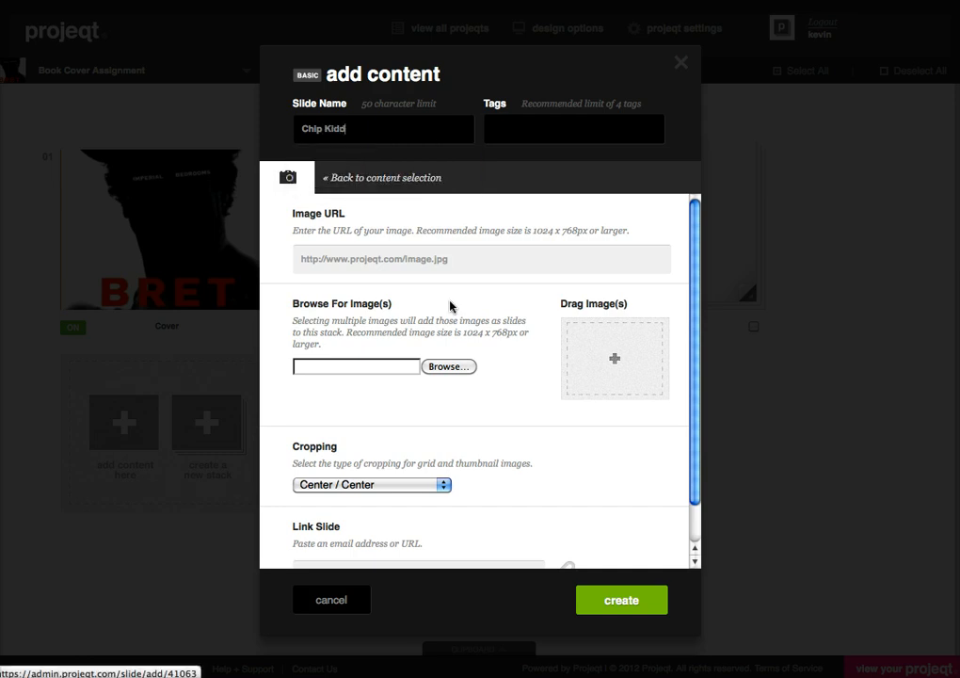
# Step: Choose the art2_boo...r_49.jpeg portrait from the "chip Kidd Covers" folder as the slide's image and create the slide
pyautogui.click(448, 366)
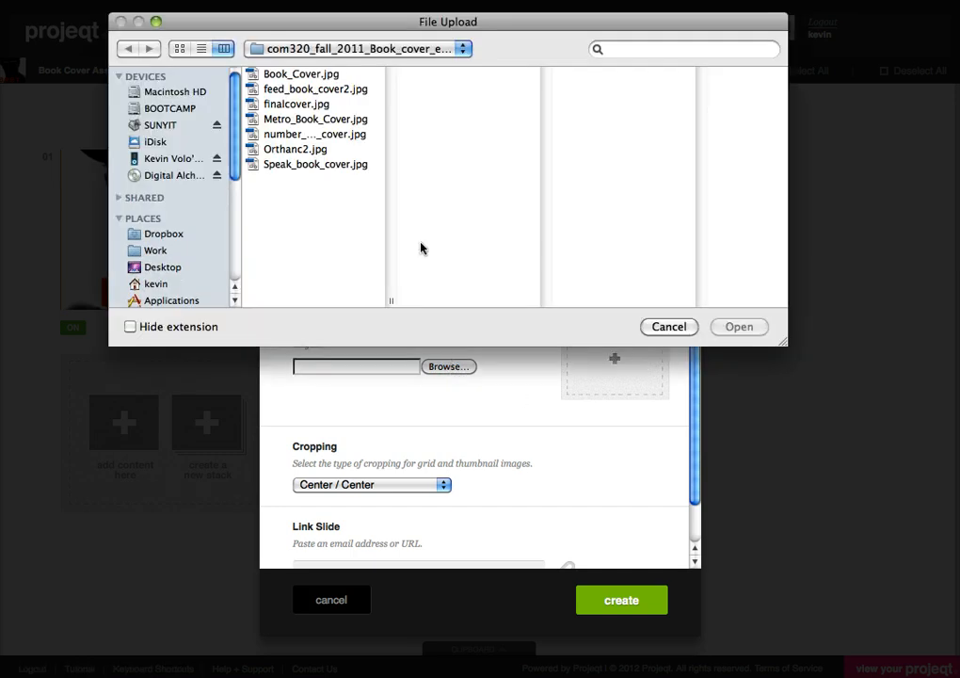
pyautogui.click(337, 54)
pyautogui.click(336, 67)
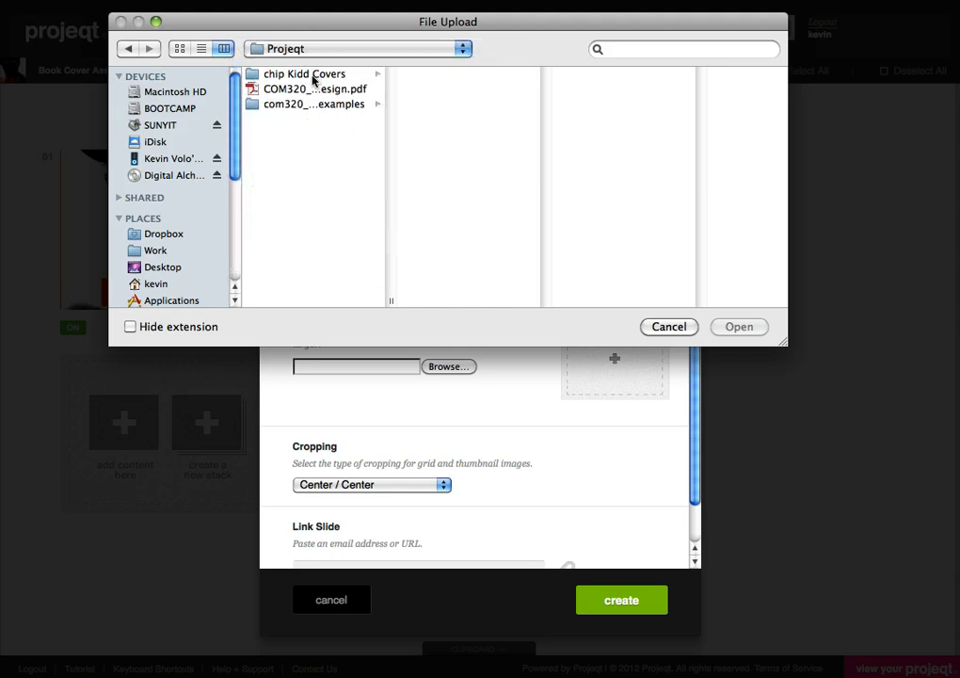
pyautogui.click(315, 75)
pyautogui.click(452, 89)
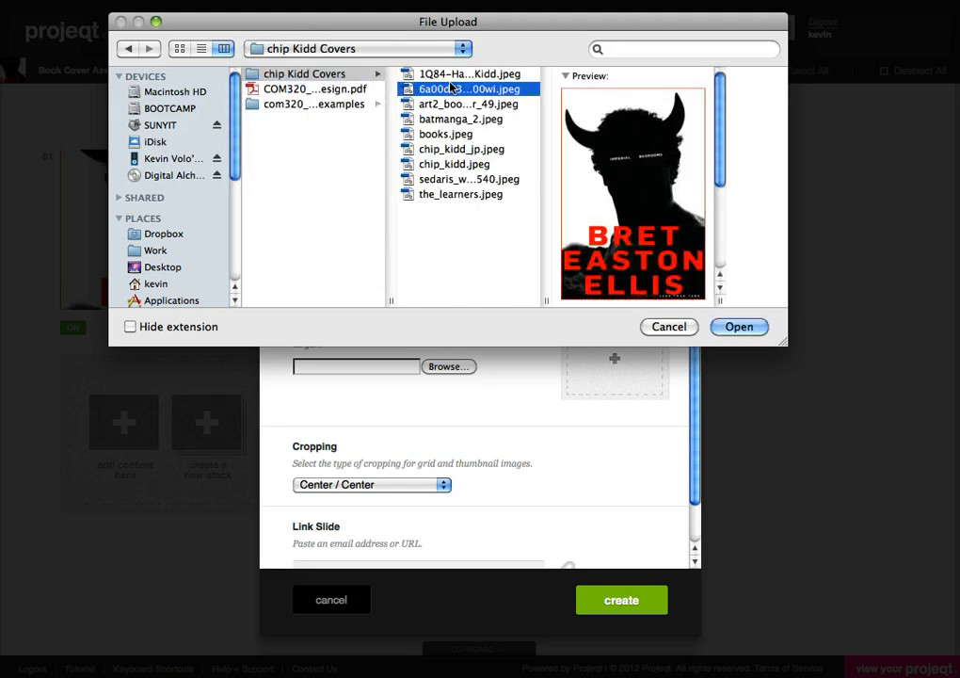
pyautogui.click(455, 104)
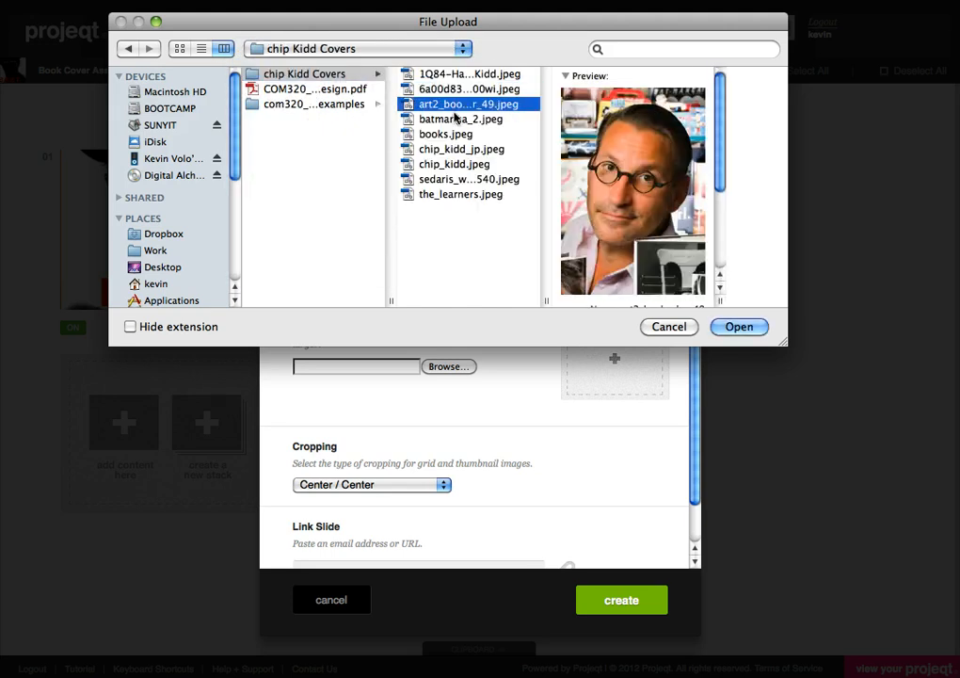
pyautogui.click(737, 327)
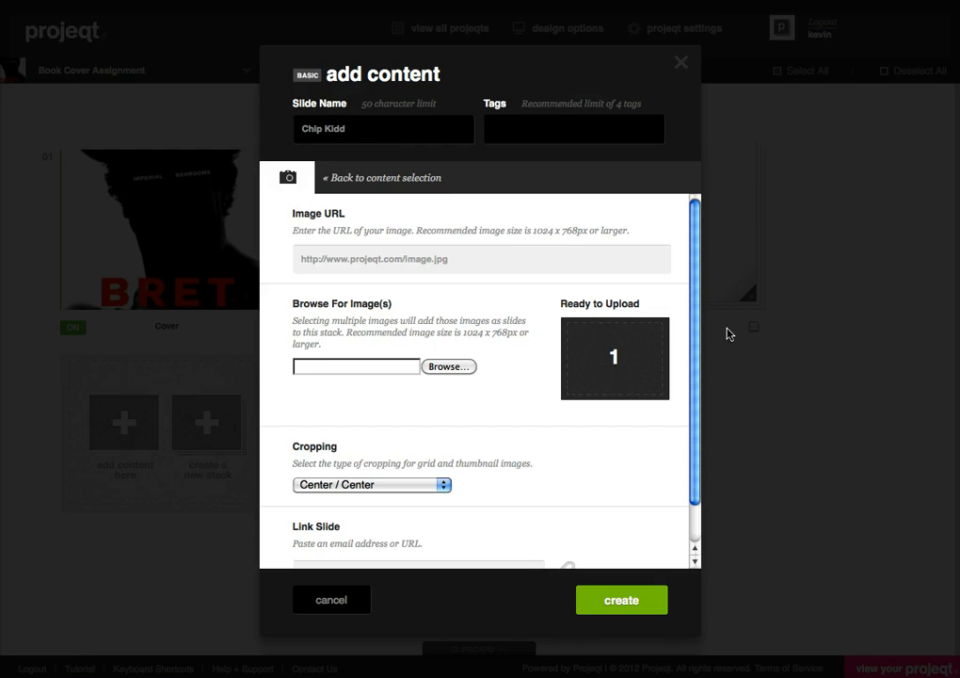
pyautogui.click(633, 603)
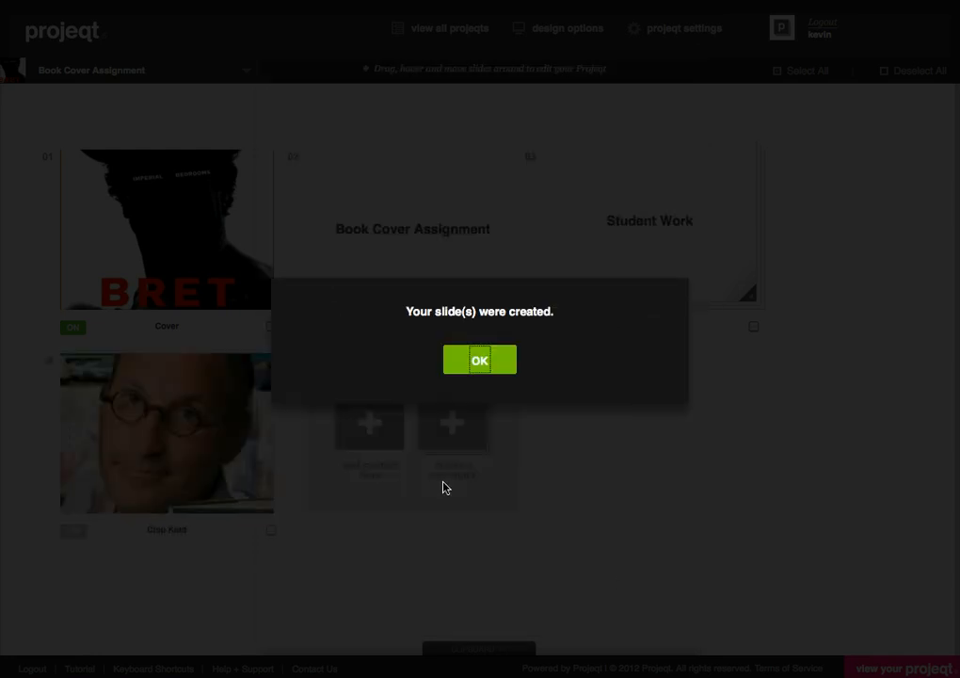
pyautogui.click(478, 358)
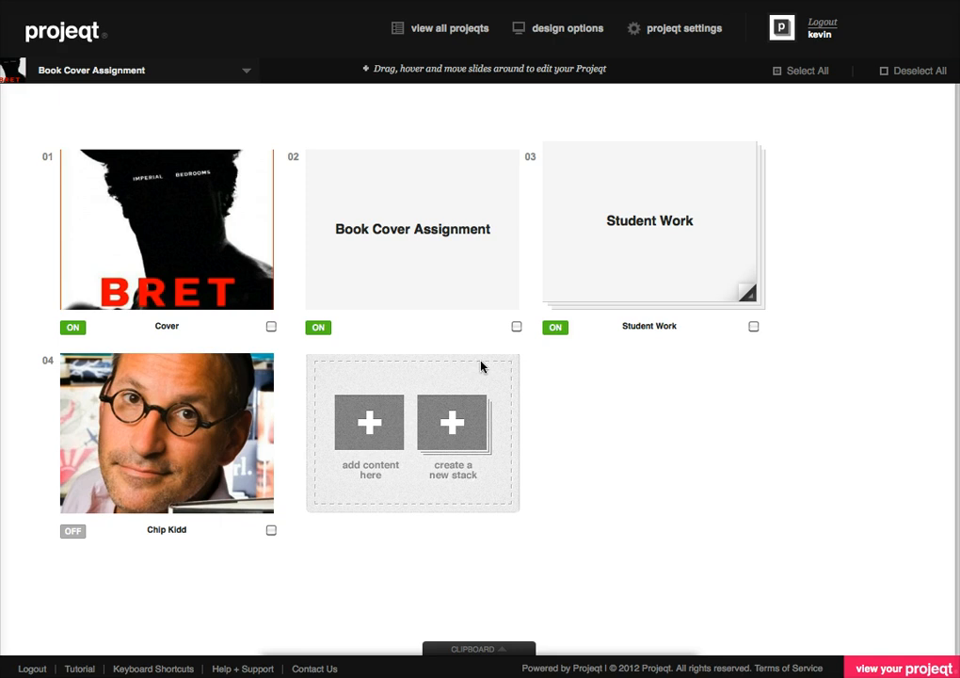
# Step: Start a YouTube slide, switch to YouTube and get the share link of the "Chip Kidd Dwell Video"
pyautogui.click(370, 435)
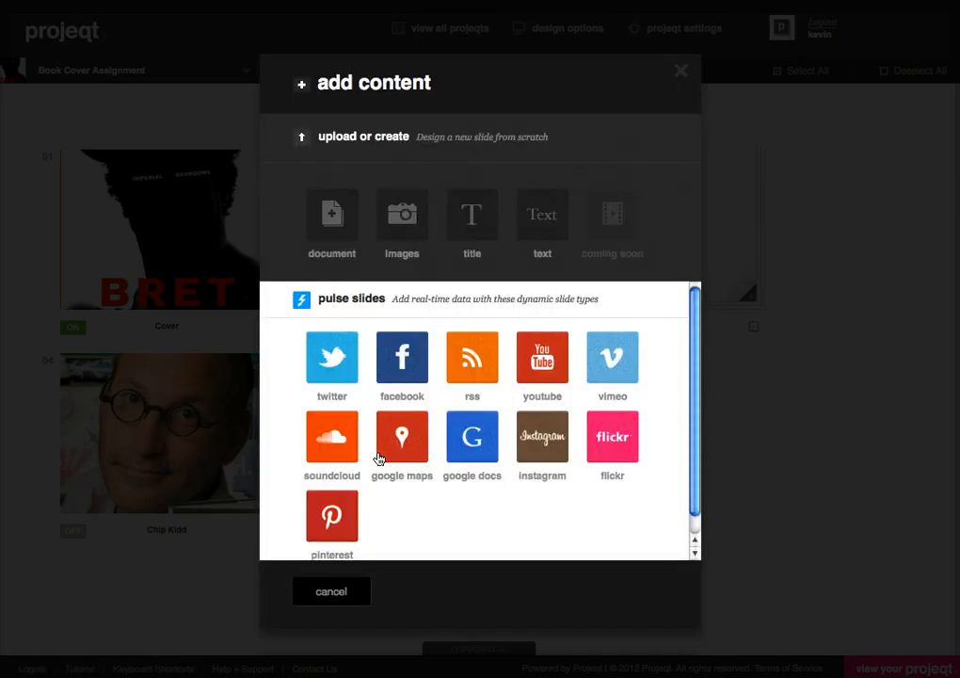
pyautogui.click(539, 371)
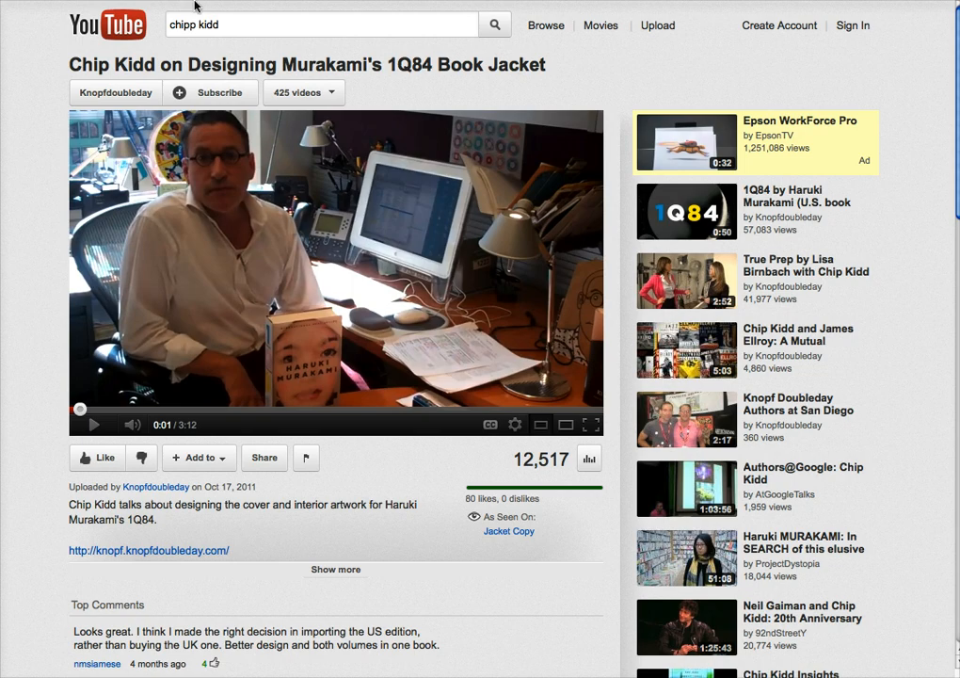
pyautogui.click(3, 0)
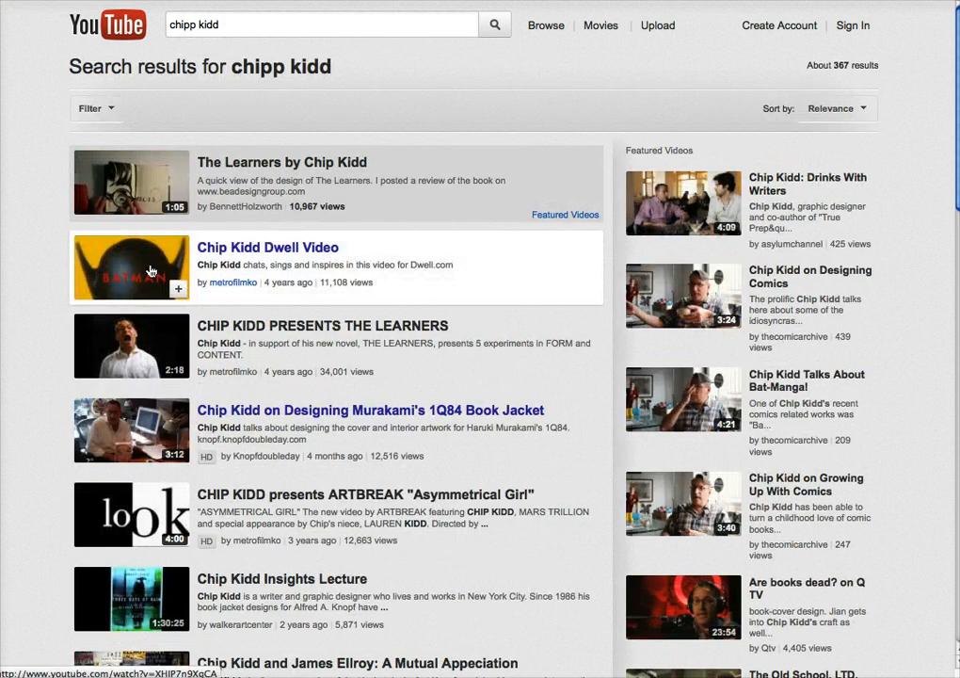
pyautogui.click(149, 271)
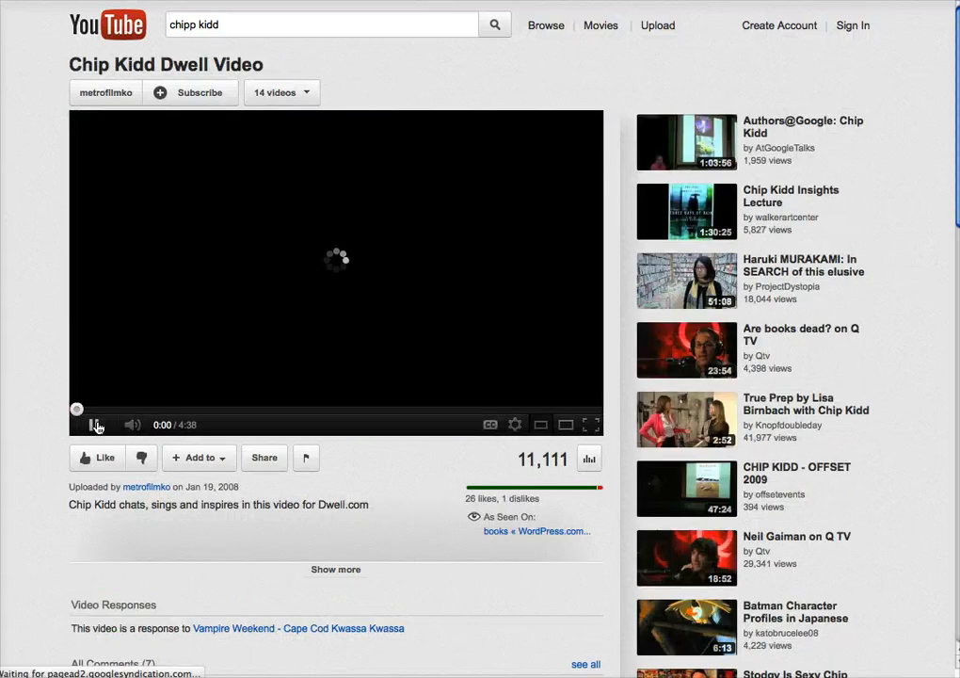
pyautogui.click(95, 427)
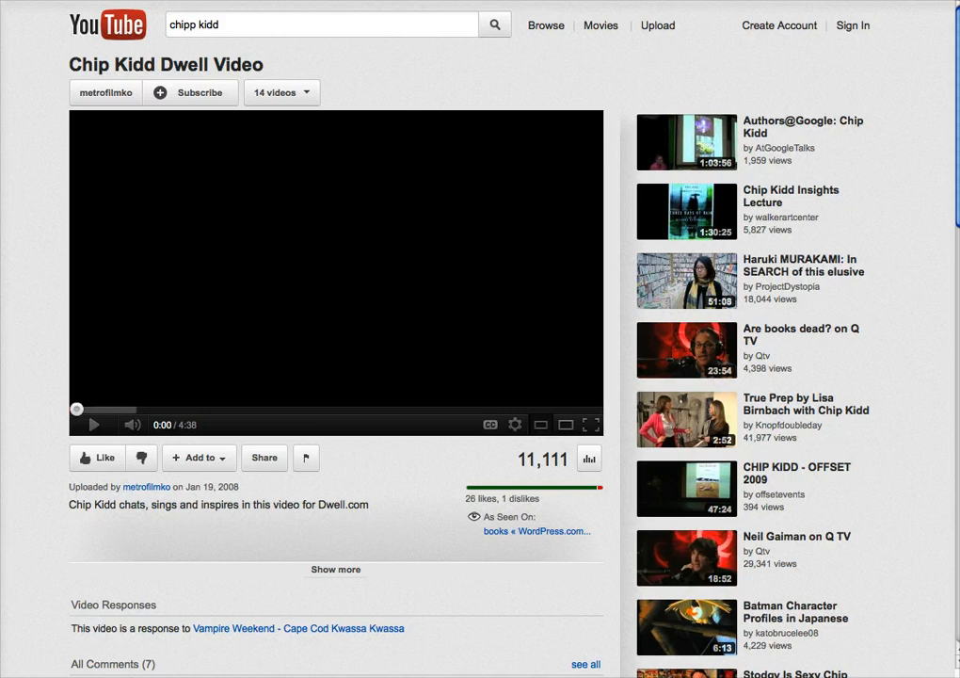
pyautogui.click(264, 458)
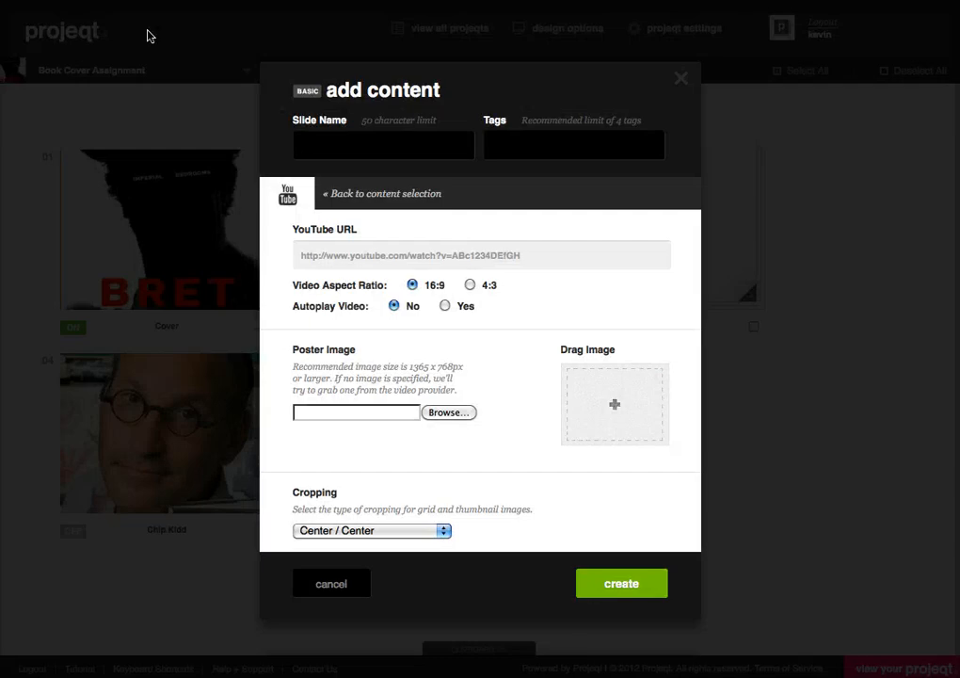
pyautogui.click(332, 259)
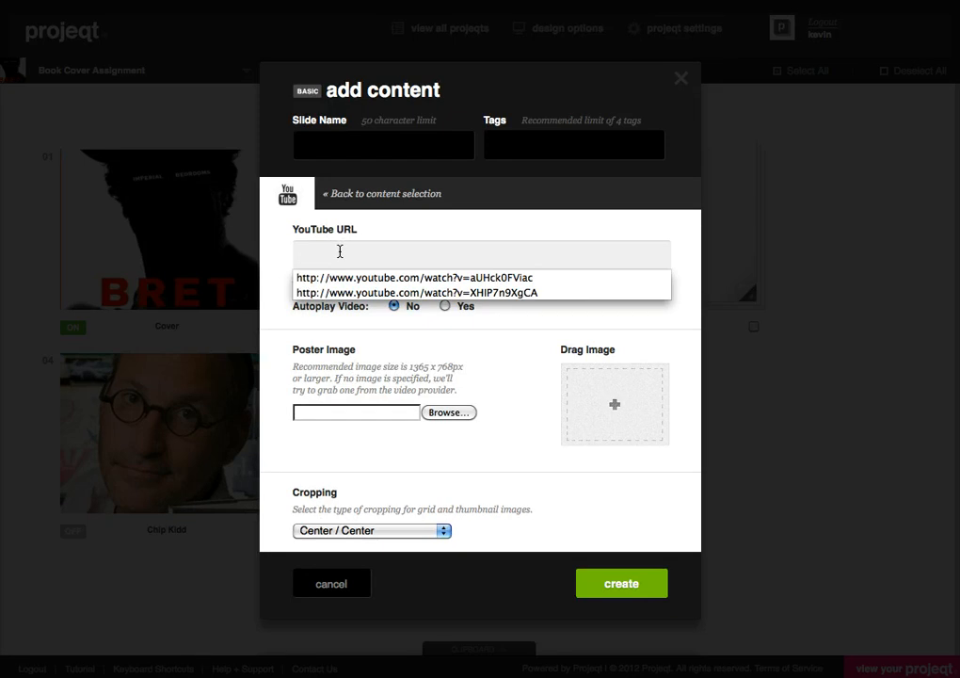
pyautogui.write('http://youtu.be/XHIP7n9XgCA')
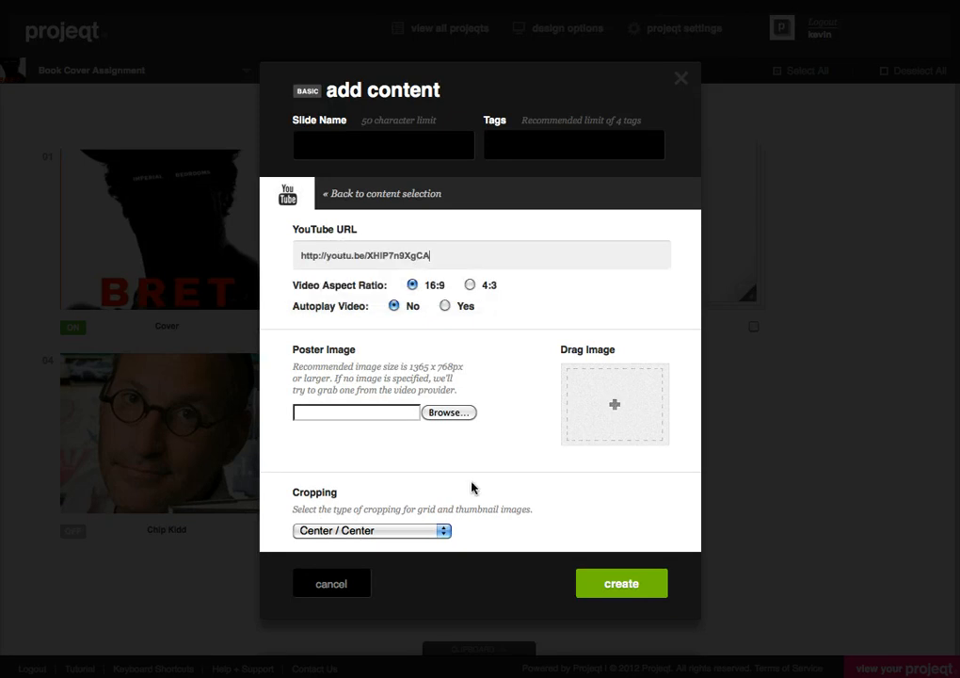
pyautogui.click(612, 593)
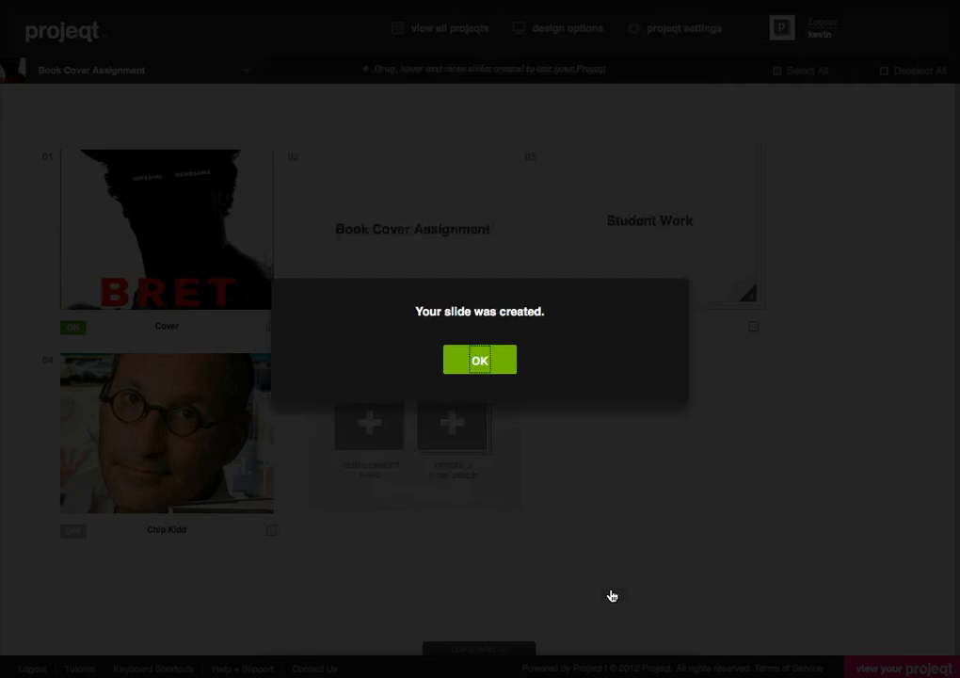
pyautogui.click(479, 360)
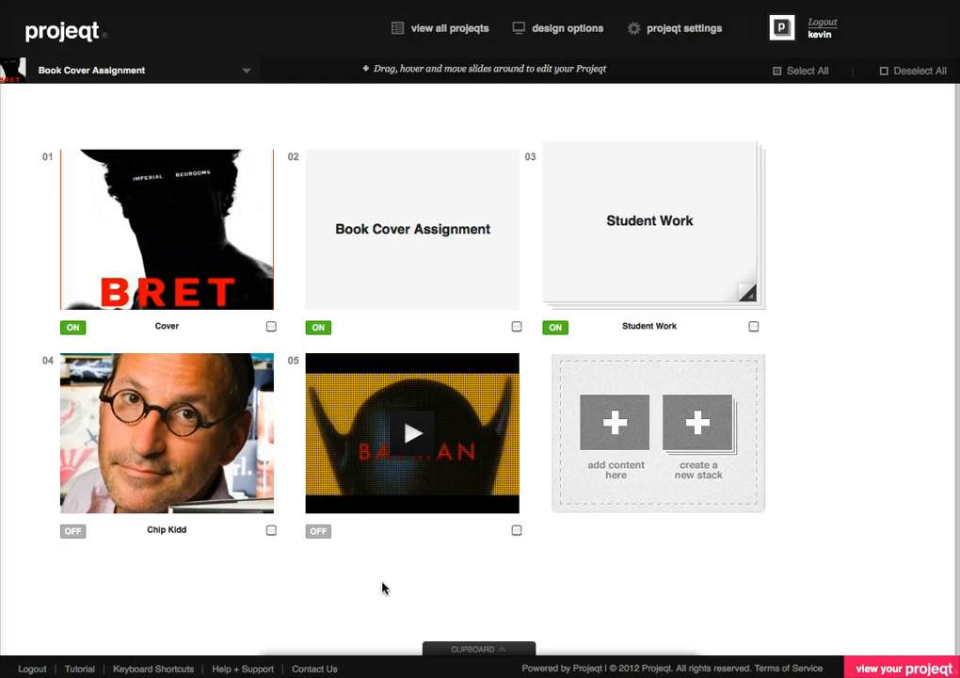
pyautogui.click(317, 531)
pyautogui.click(73, 531)
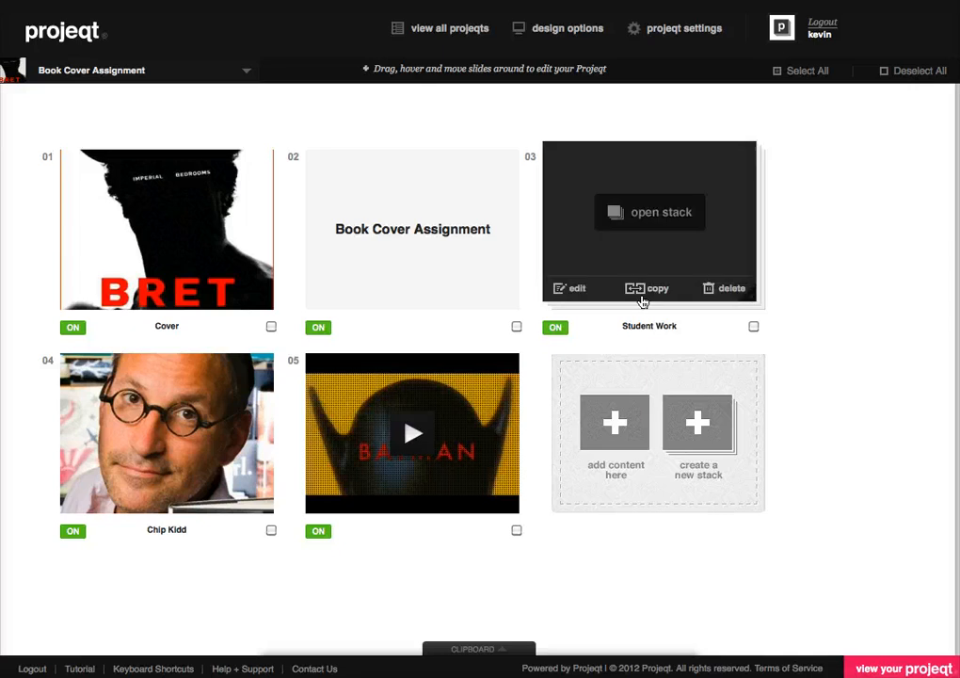
# Step: Create a new title stack with both its title and its stack name set to "Chip Kidd Work"
pyautogui.click(695, 433)
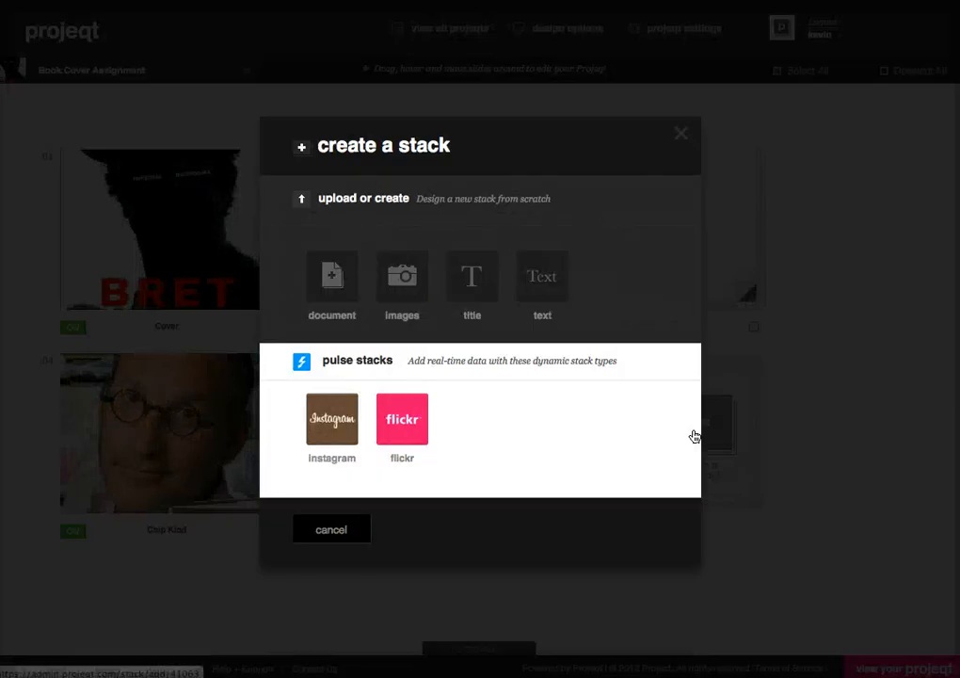
pyautogui.click(495, 293)
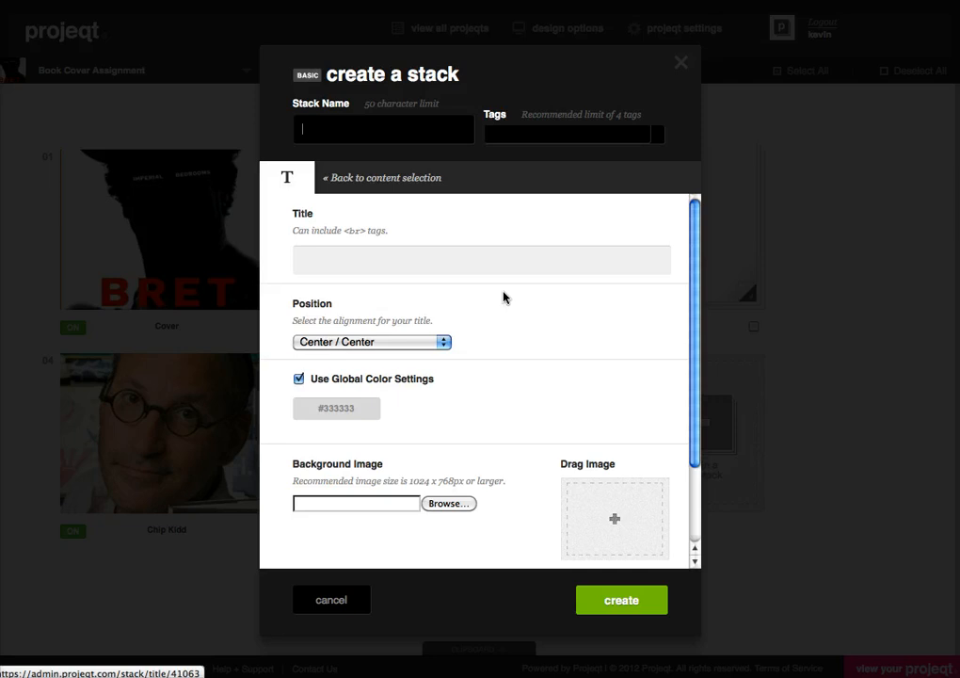
pyautogui.click(339, 255)
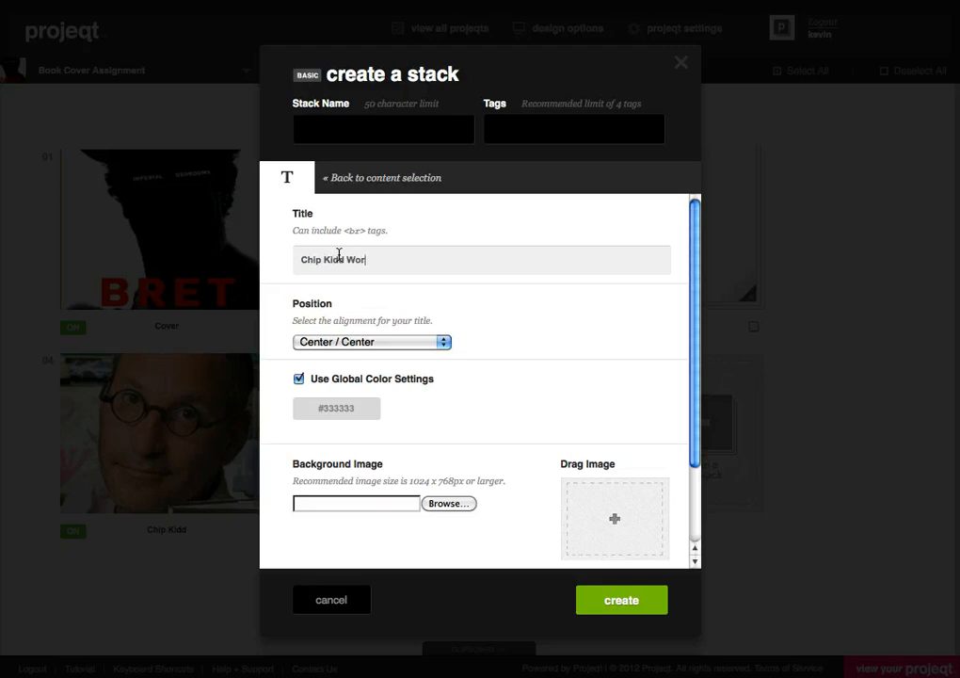
pyautogui.click(624, 609)
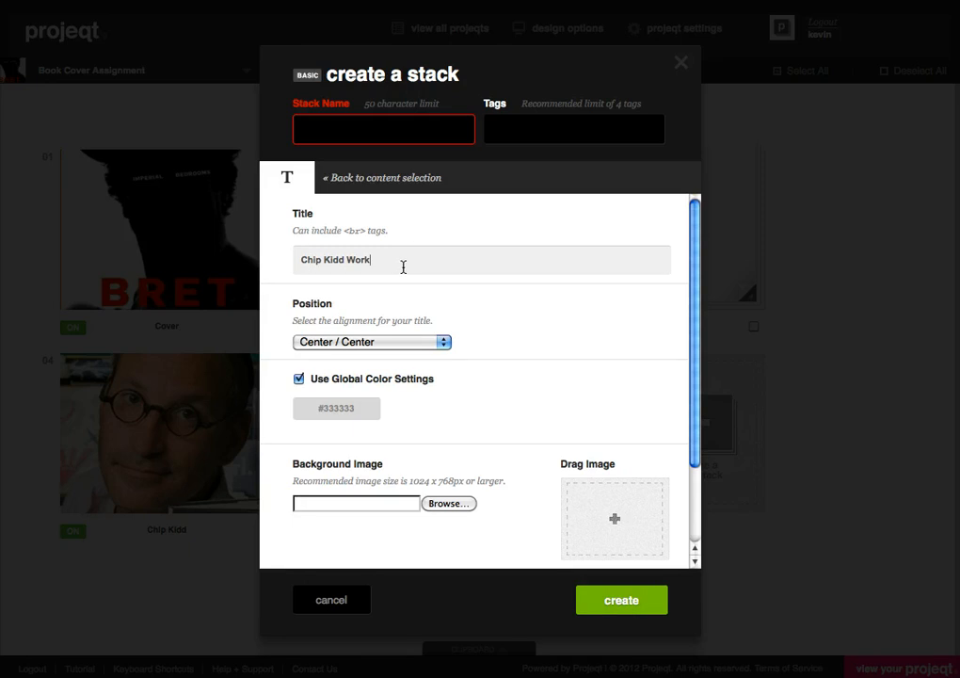
pyautogui.moveTo(403, 262); pyautogui.dragTo(270, 259)
pyautogui.press('super+c')
pyautogui.click(341, 132)
pyautogui.press('super+v')
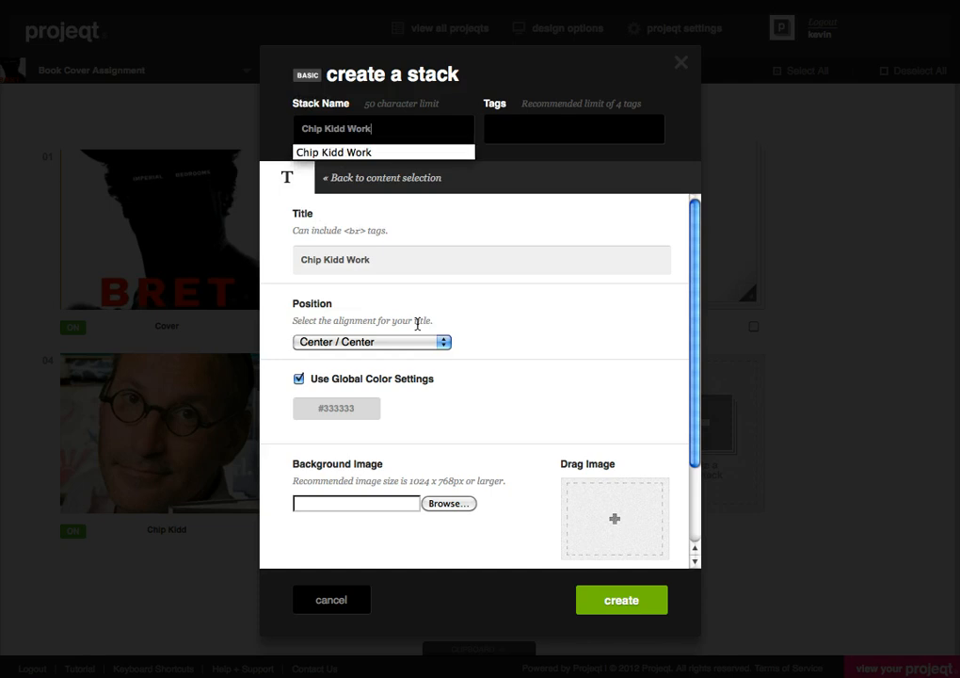
pyautogui.click(621, 603)
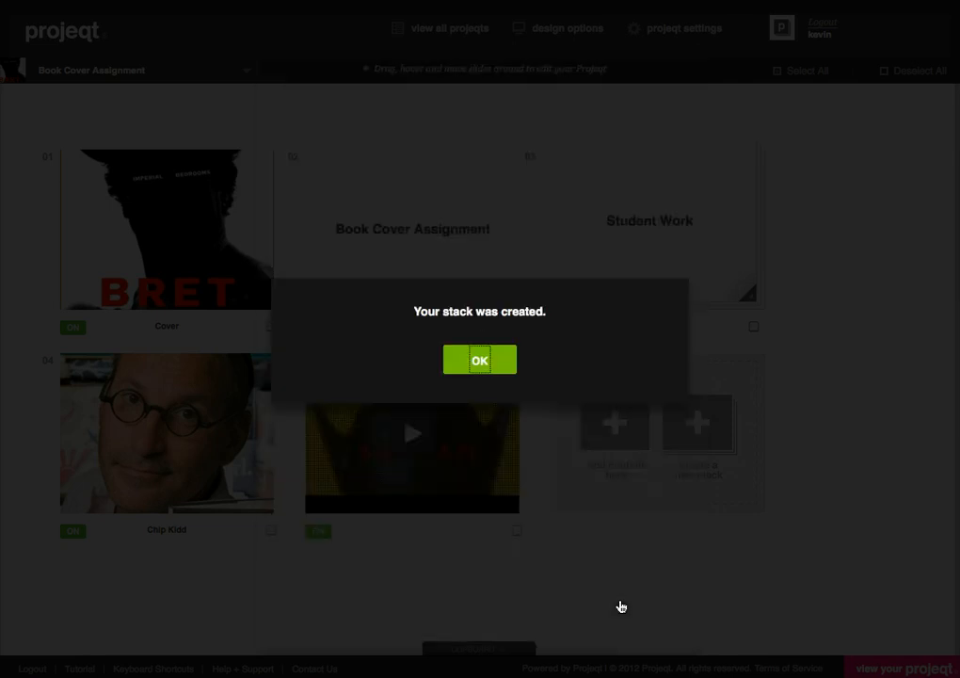
pyautogui.click(489, 375)
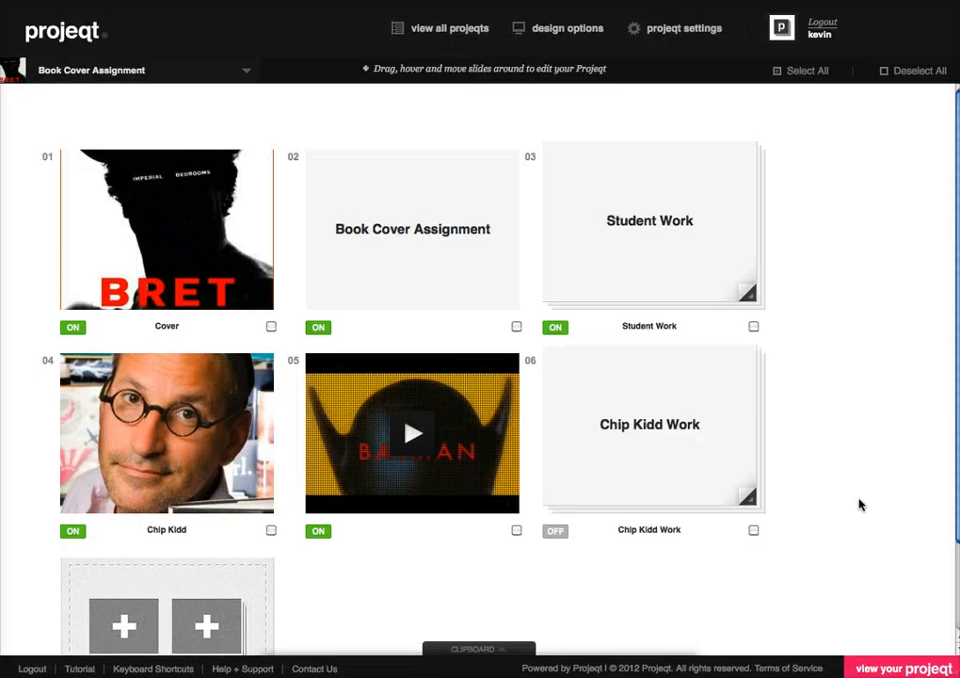
# Step: Turn on the "Chip Kidd Work" stack and open it
pyautogui.scroll(-2, 810, 466)
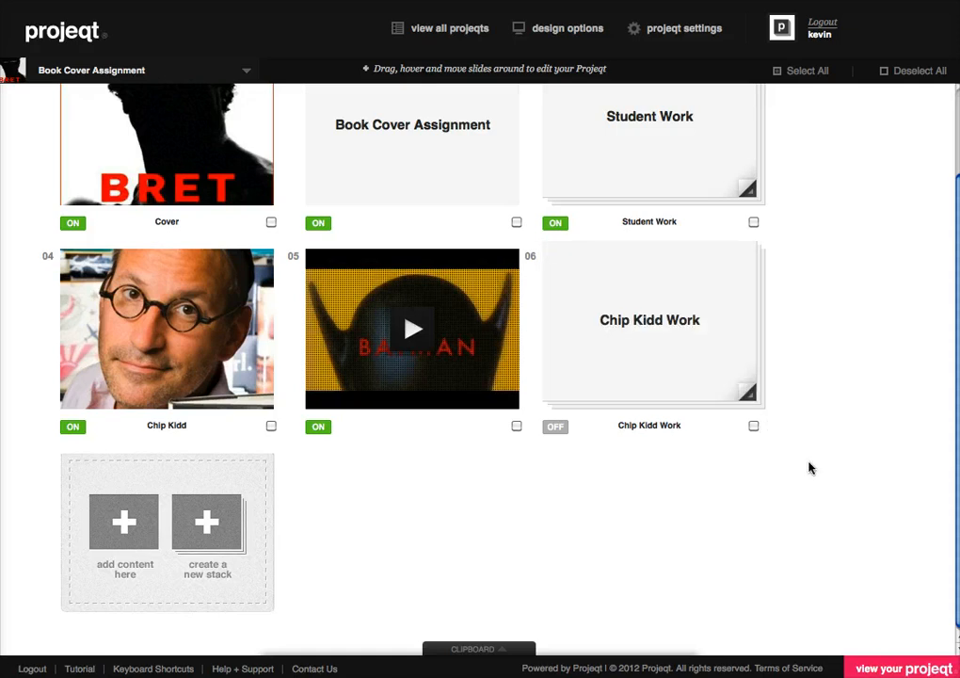
pyautogui.click(556, 427)
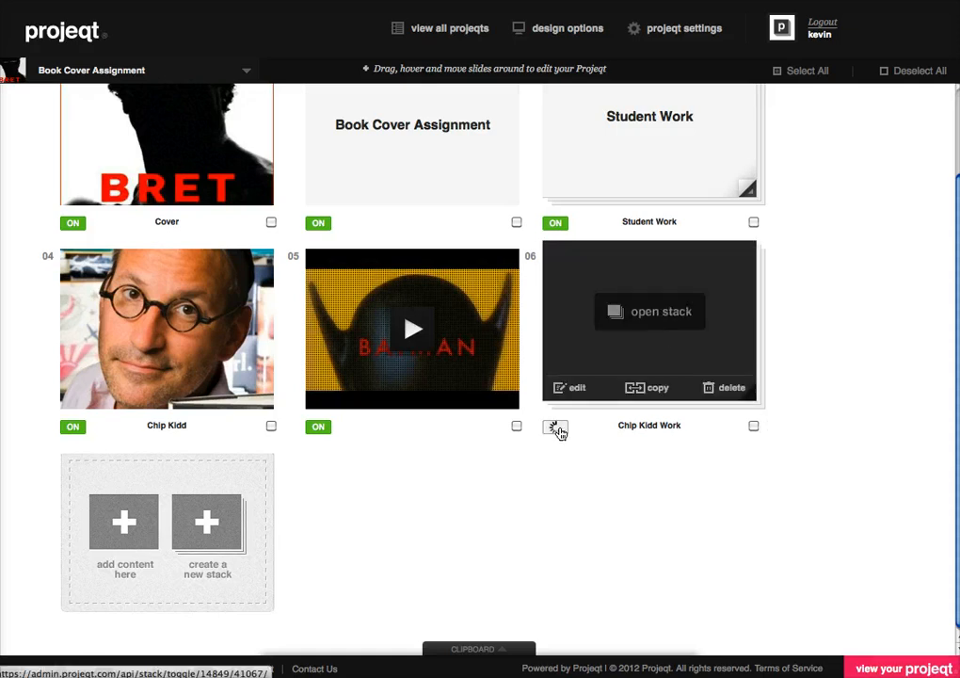
pyautogui.click(656, 321)
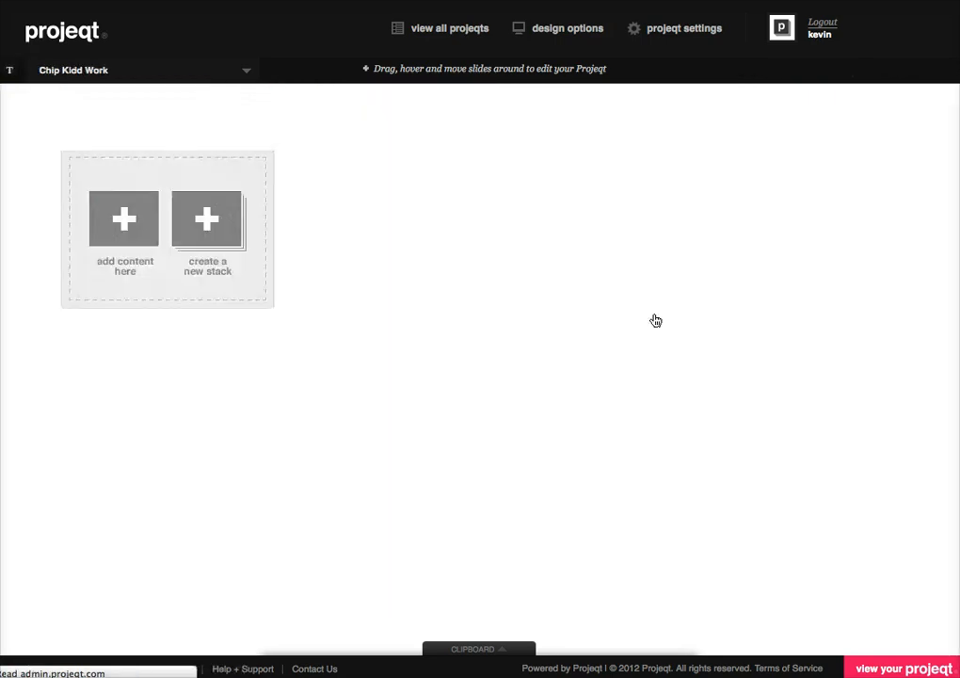
# Step: Add all nine images from the "chip Kidd Covers" folder as image slides in the "Chip Kidd Work" stack
pyautogui.click(119, 240)
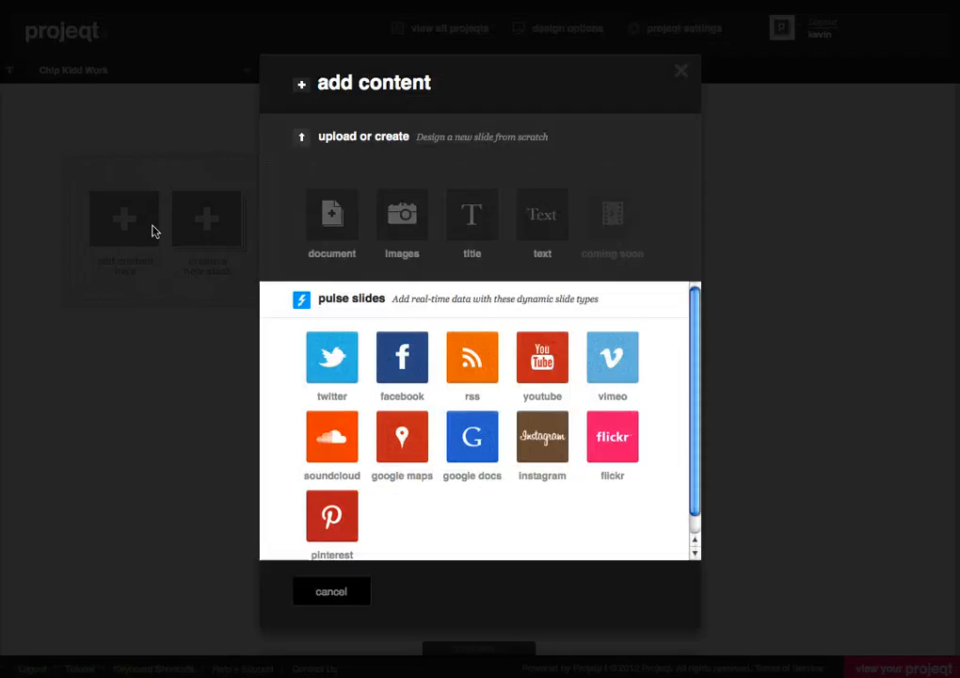
pyautogui.click(392, 228)
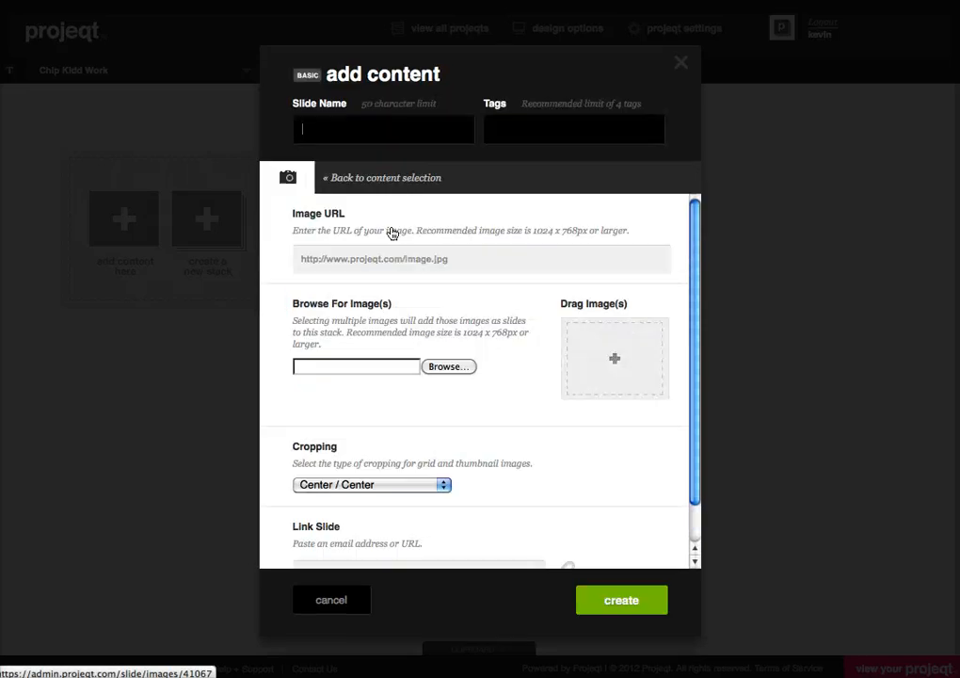
pyautogui.click(448, 368)
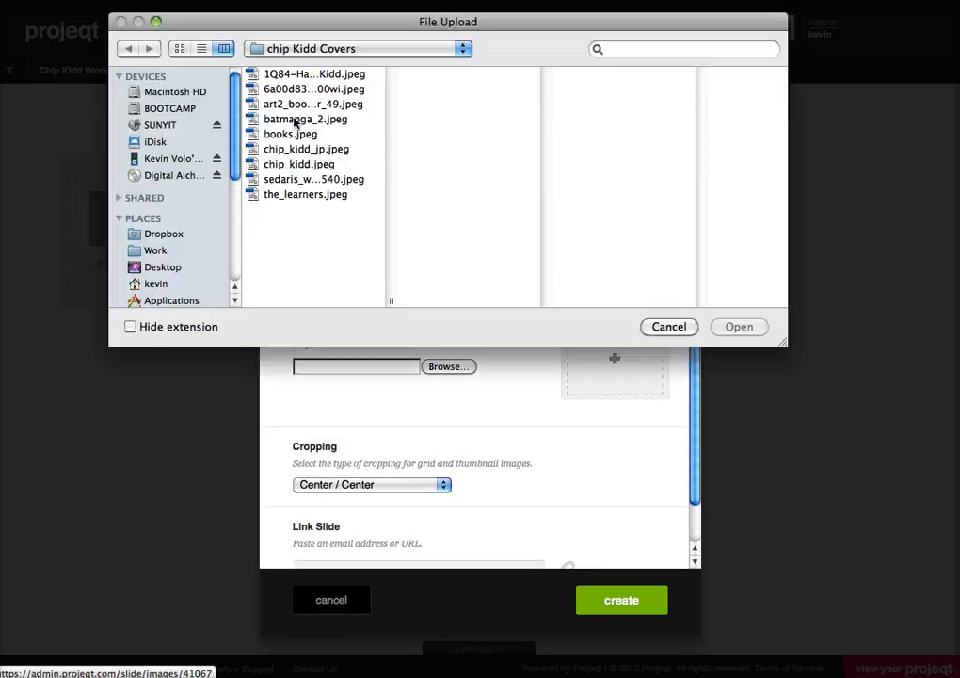
pyautogui.click(312, 75)
pyautogui.keyDown('shift'); pyautogui.click(316, 194); pyautogui.keyUp('shift')
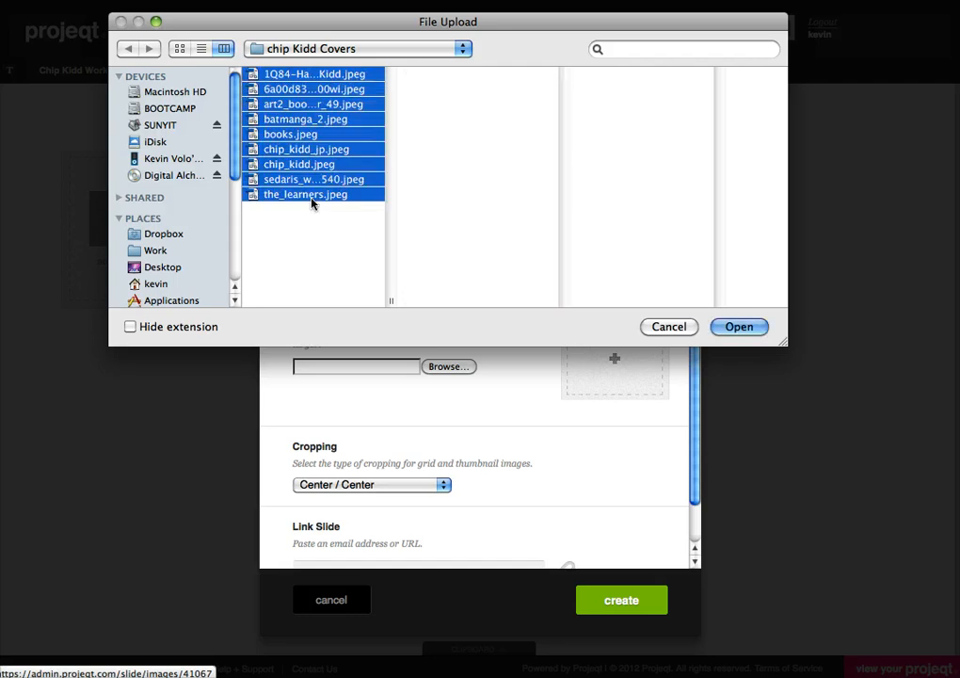
pyautogui.click(739, 327)
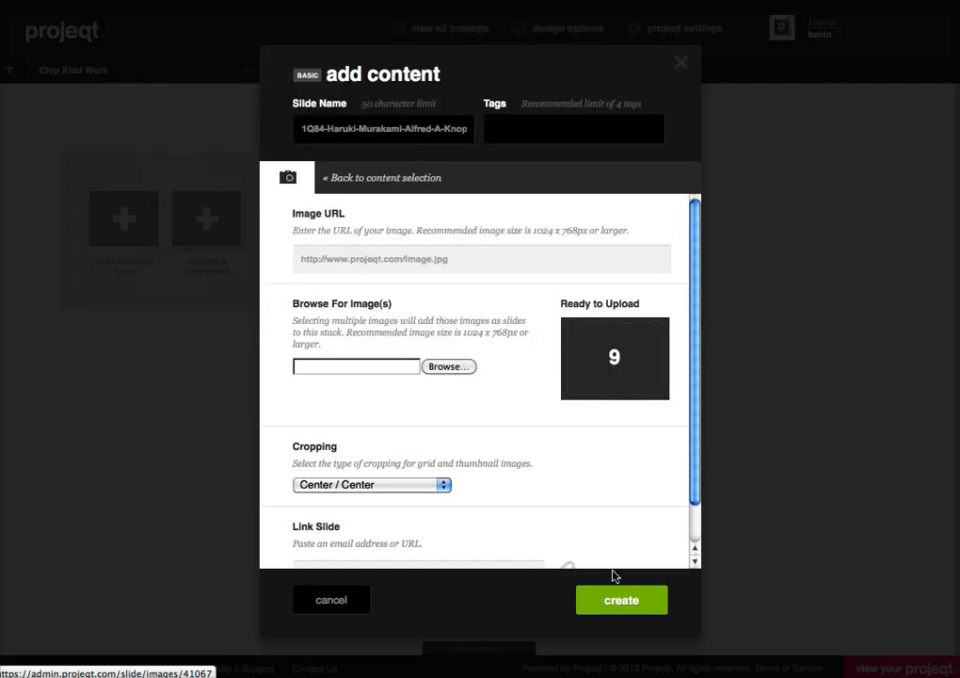
pyautogui.click(611, 603)
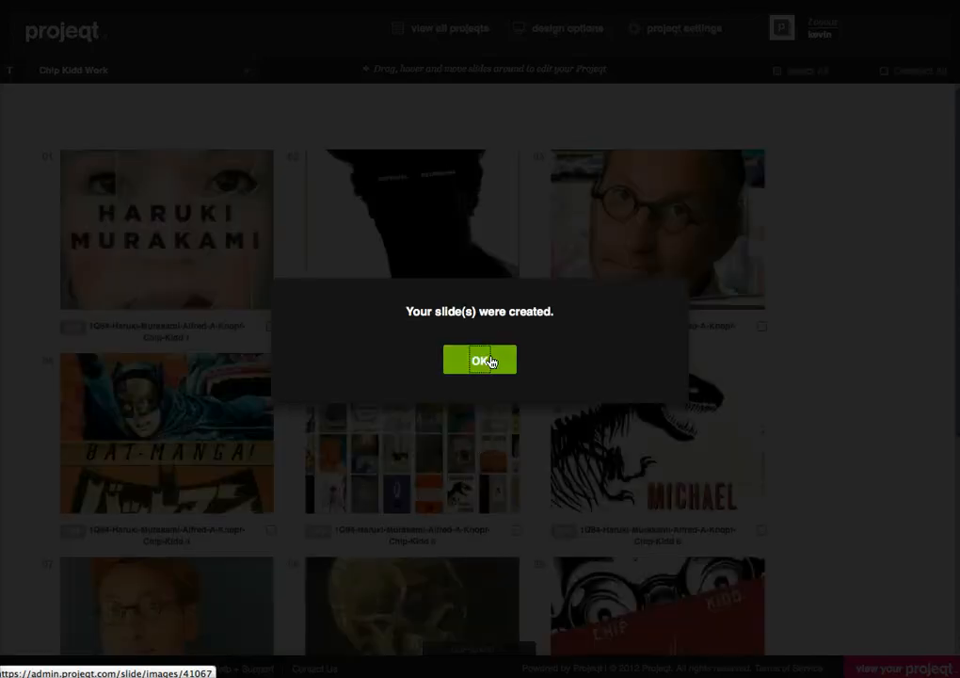
pyautogui.click(488, 362)
# Step: Select all slides in the "Chip Kidd Work" stack and publish them
pyautogui.scroll(-5, 448, 372)
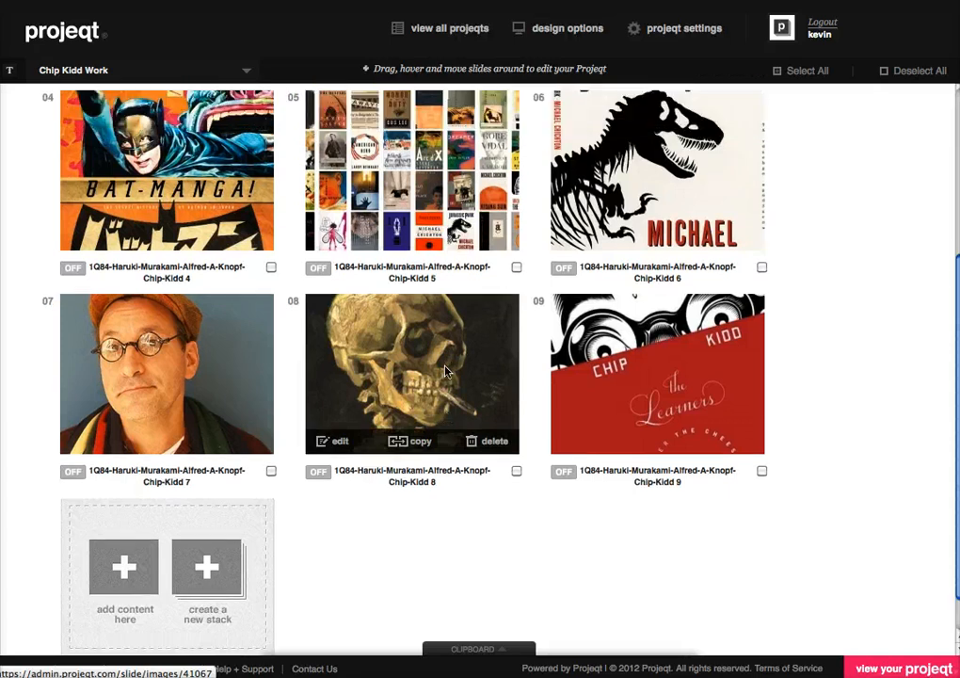
pyautogui.scroll(5, 447, 372)
pyautogui.click(806, 72)
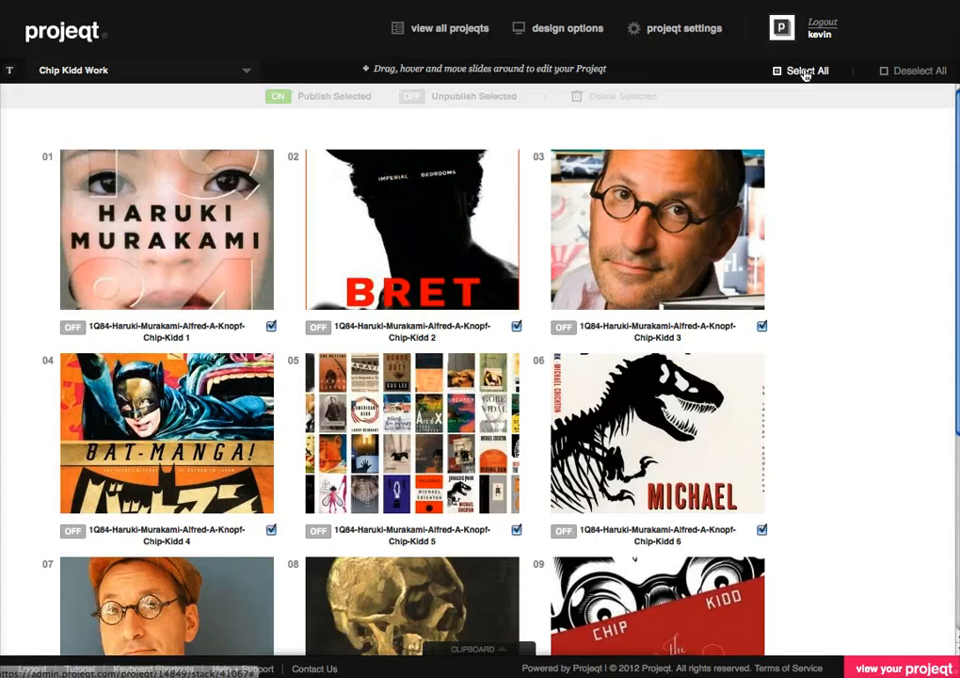
pyautogui.click(336, 100)
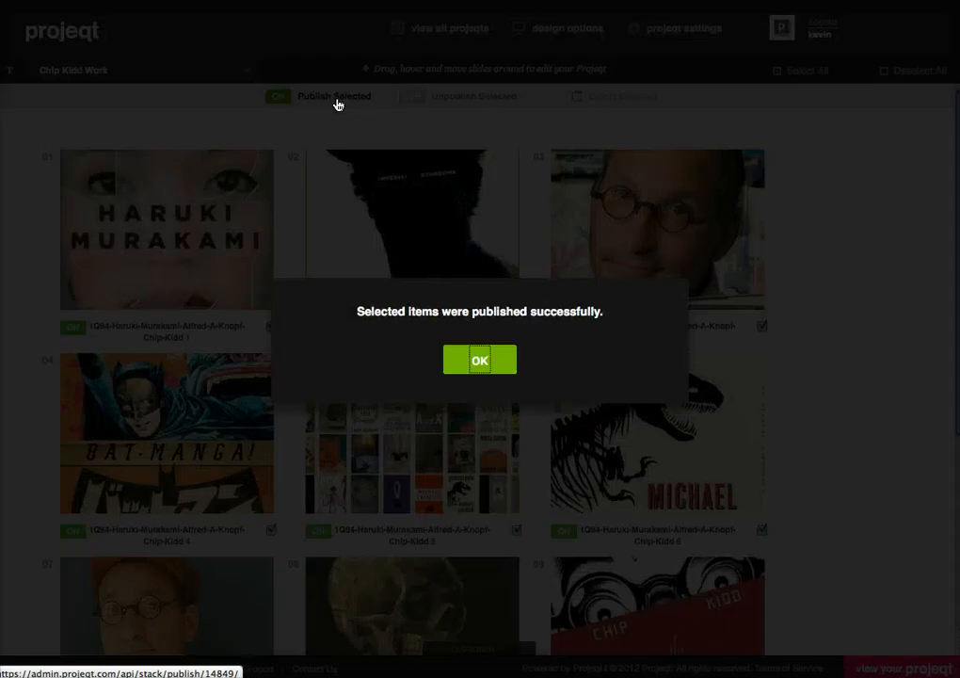
pyautogui.click(483, 362)
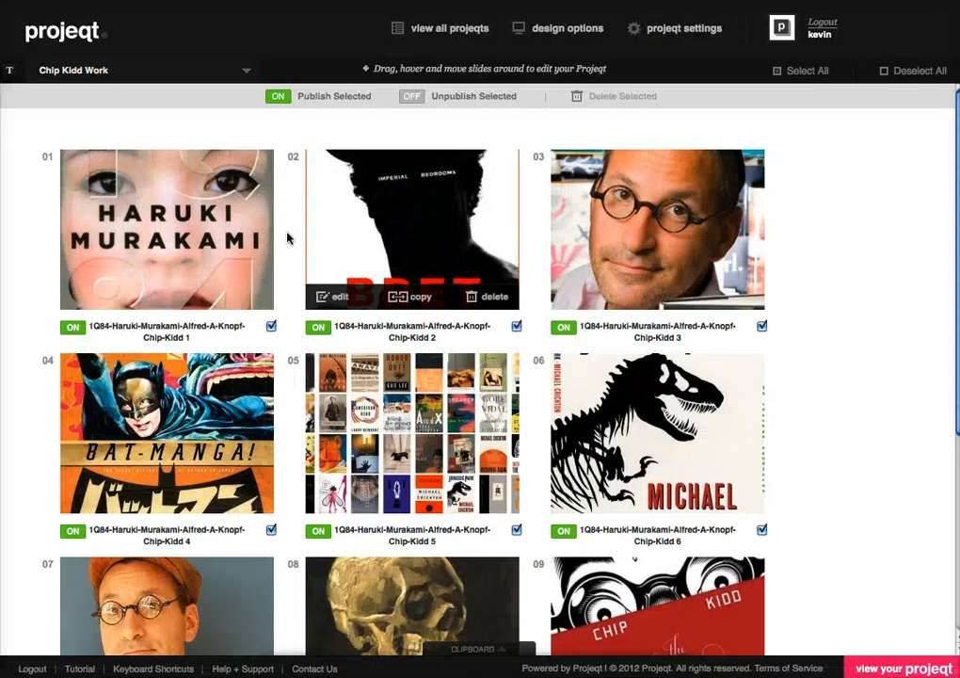
# Step: Return from the "Chip Kidd Work" stack to the "Book Cover Assignment" level and look over its slides
pyautogui.click(144, 76)
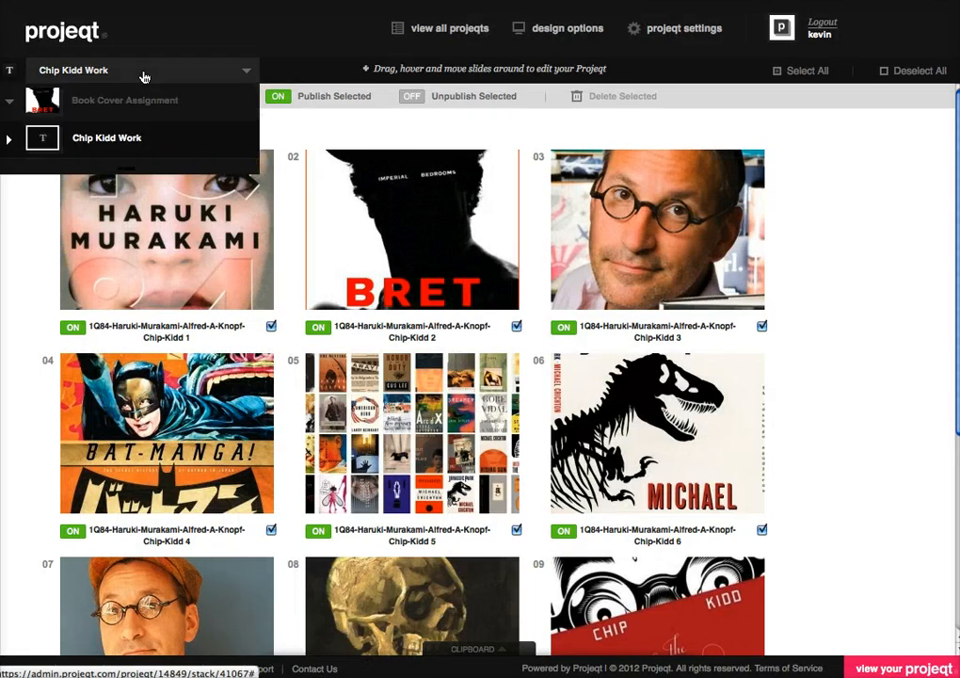
pyautogui.click(137, 102)
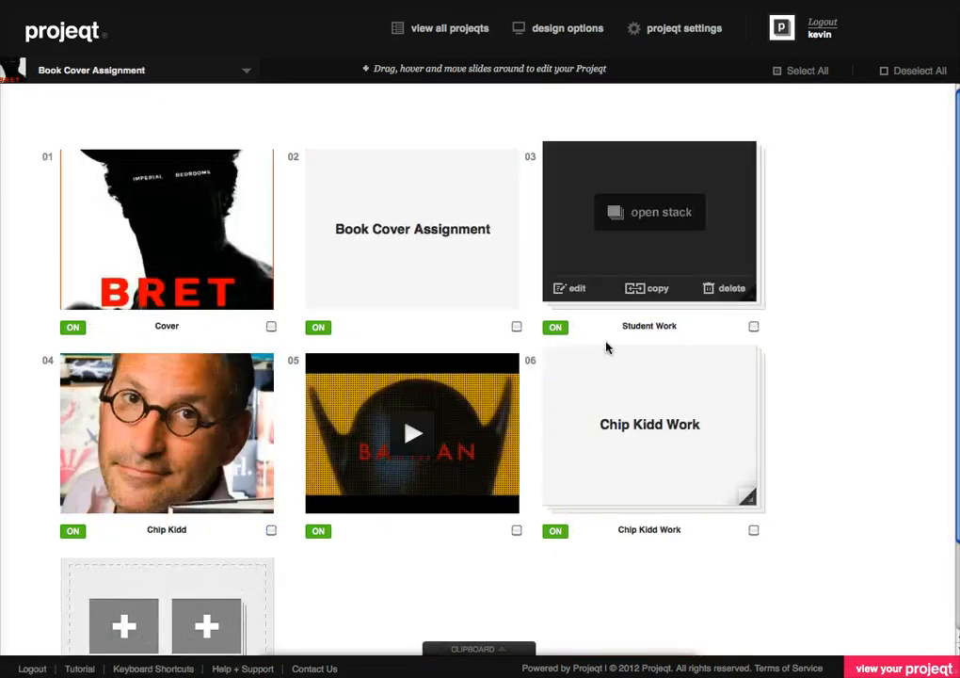
pyautogui.scroll(-2, 821, 418)
pyautogui.scroll(1, 821, 418)
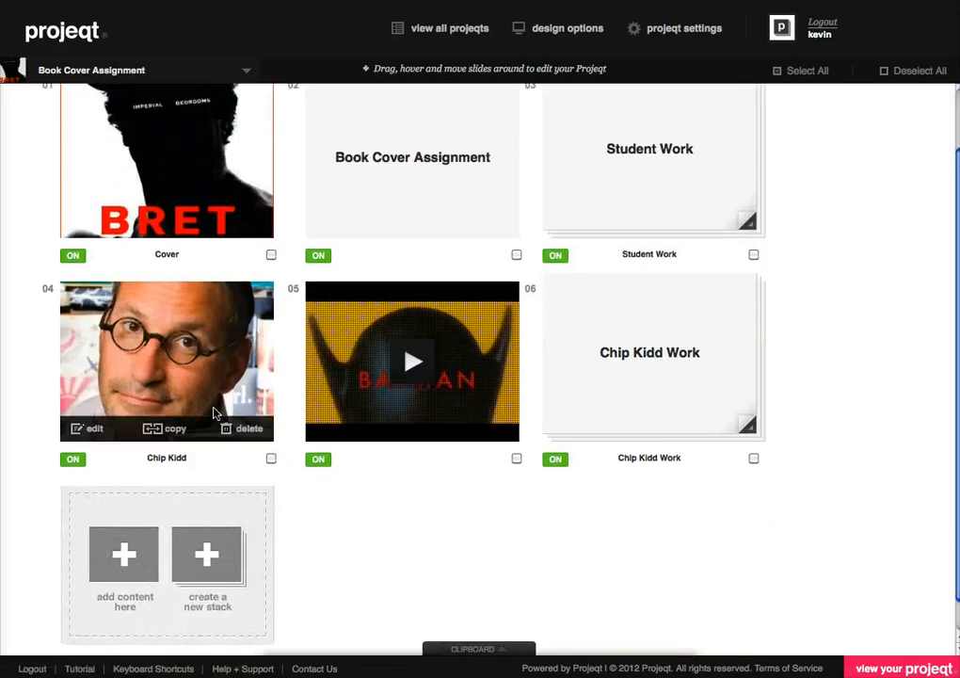
pyautogui.moveTo(644, 369)
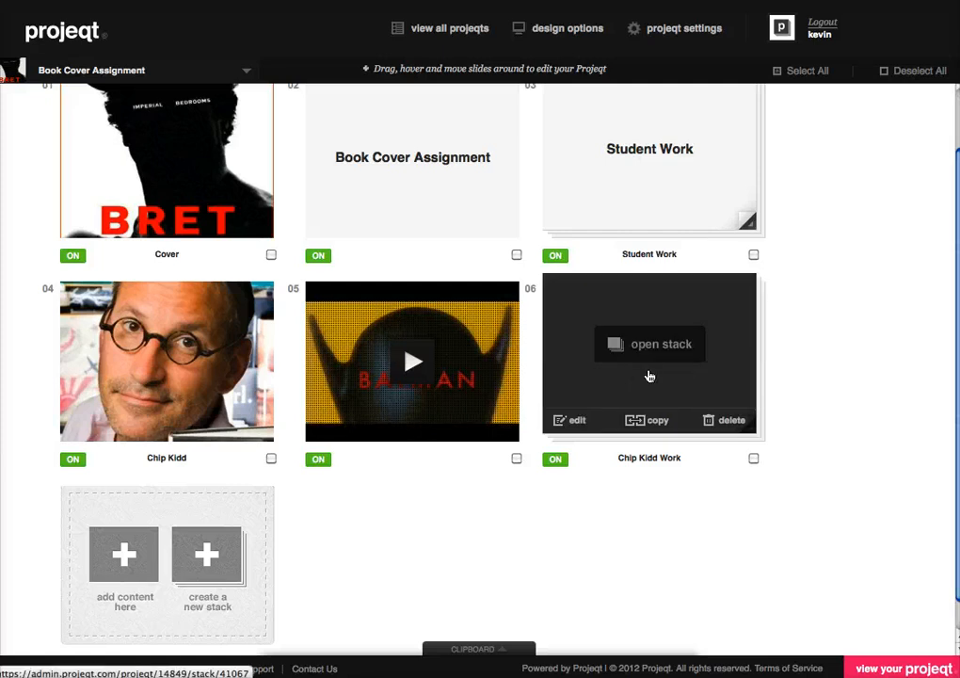
pyautogui.scroll(-1, 468, 523)
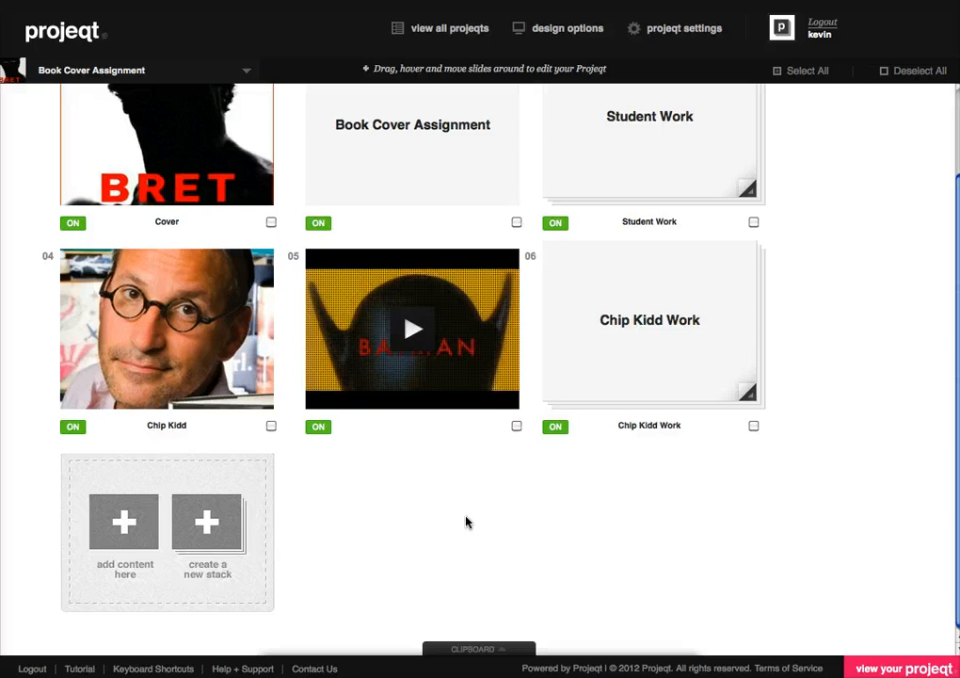
# Step: Start another YouTube slide, switch to YouTube and get the share link of "Chip Kidd on Designing Murakami's 1Q84 Book Jacket"
pyautogui.click(96, 526)
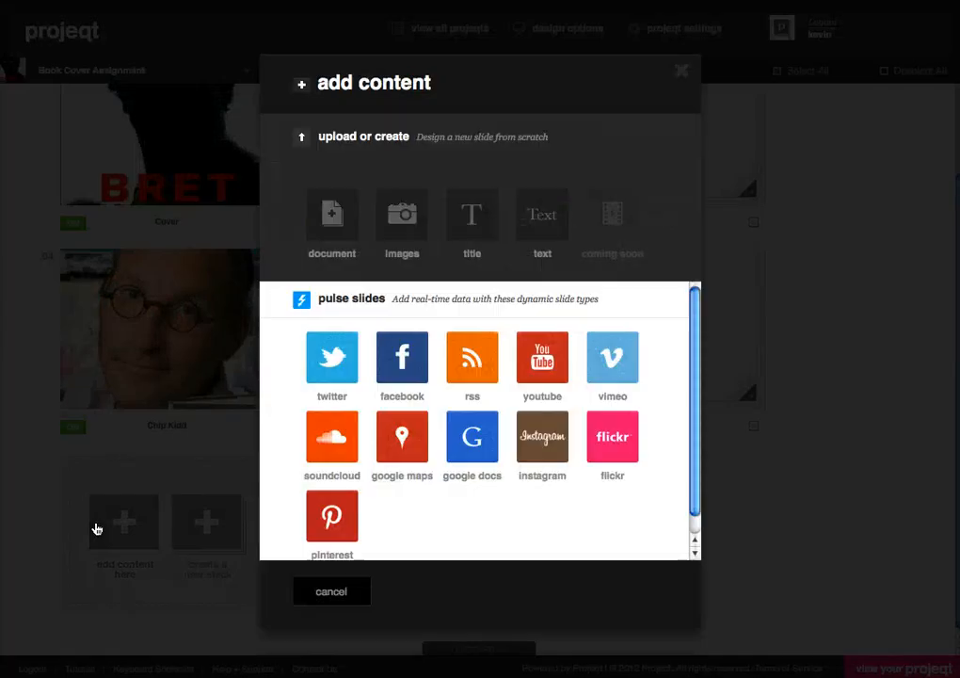
pyautogui.click(544, 371)
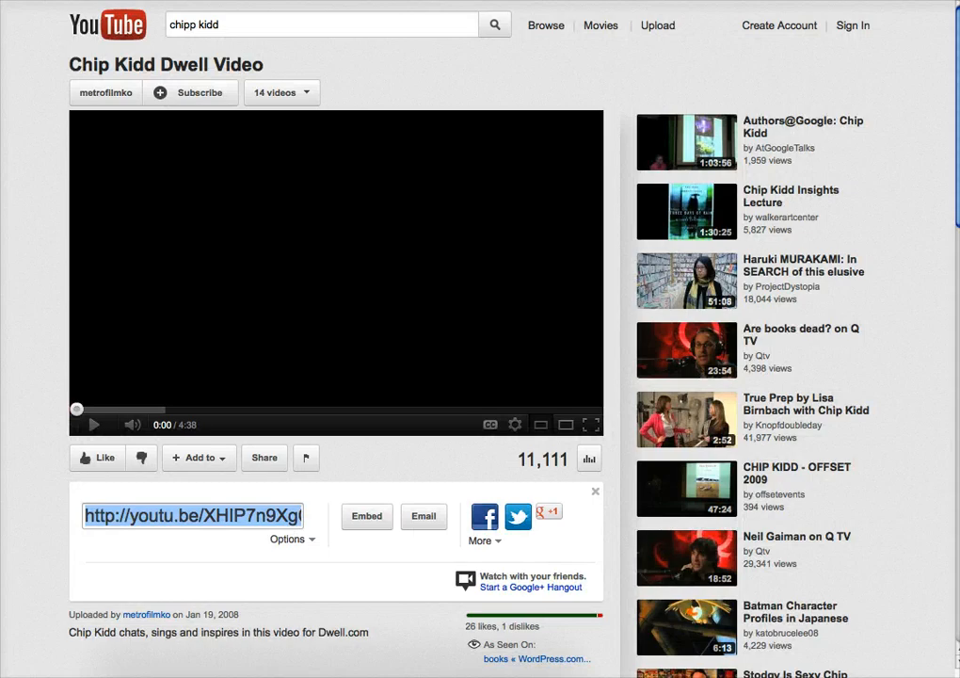
pyautogui.click(4, 1)
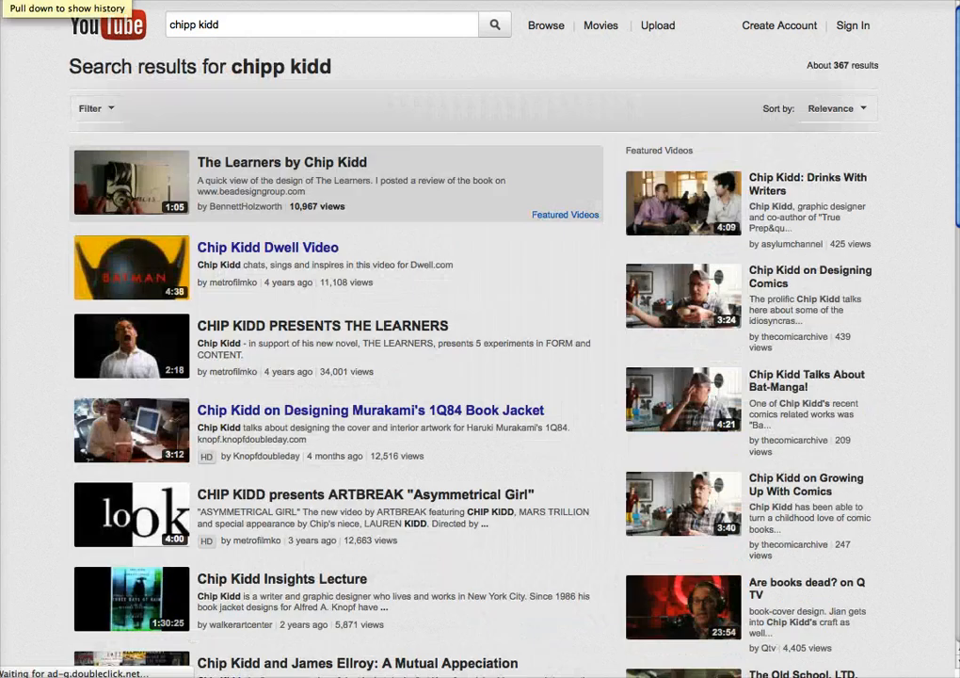
pyautogui.click(250, 410)
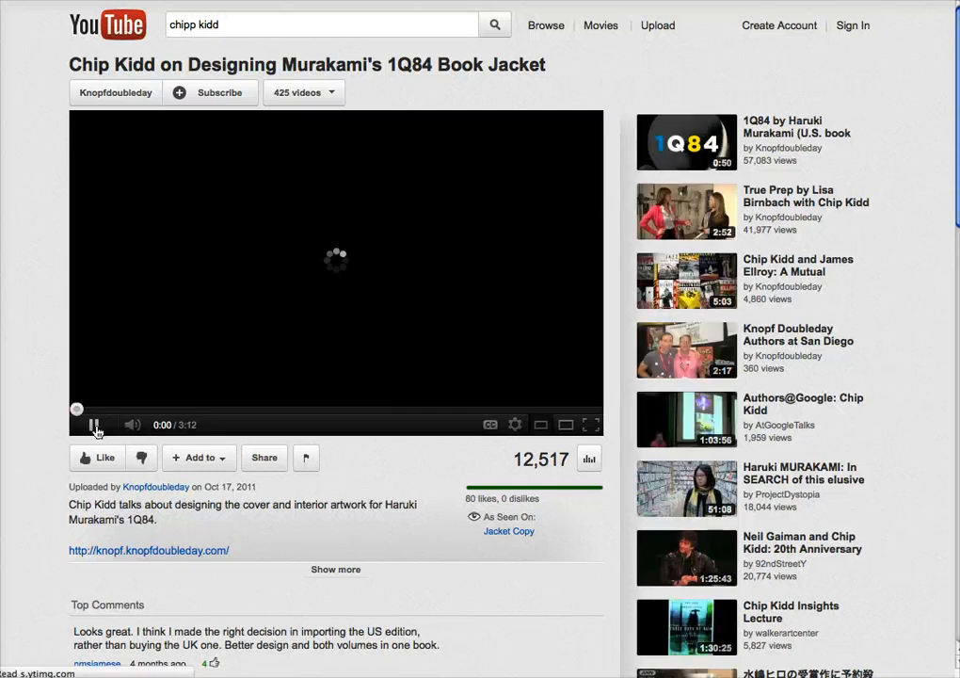
pyautogui.click(257, 463)
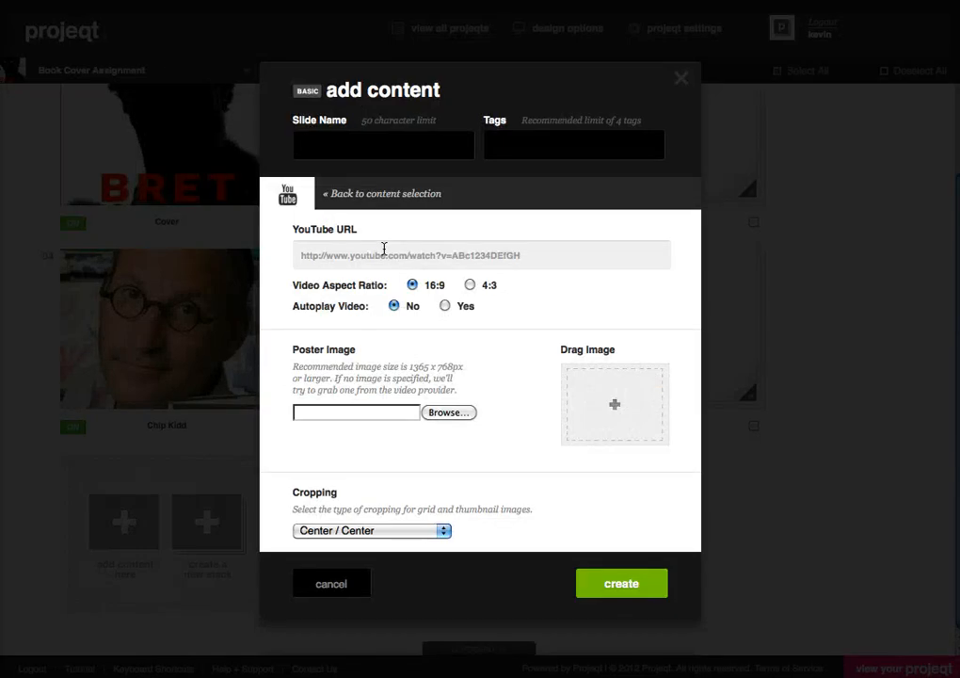
pyautogui.click(378, 261)
pyautogui.write('http://youtu.be/aUHck0FViac')
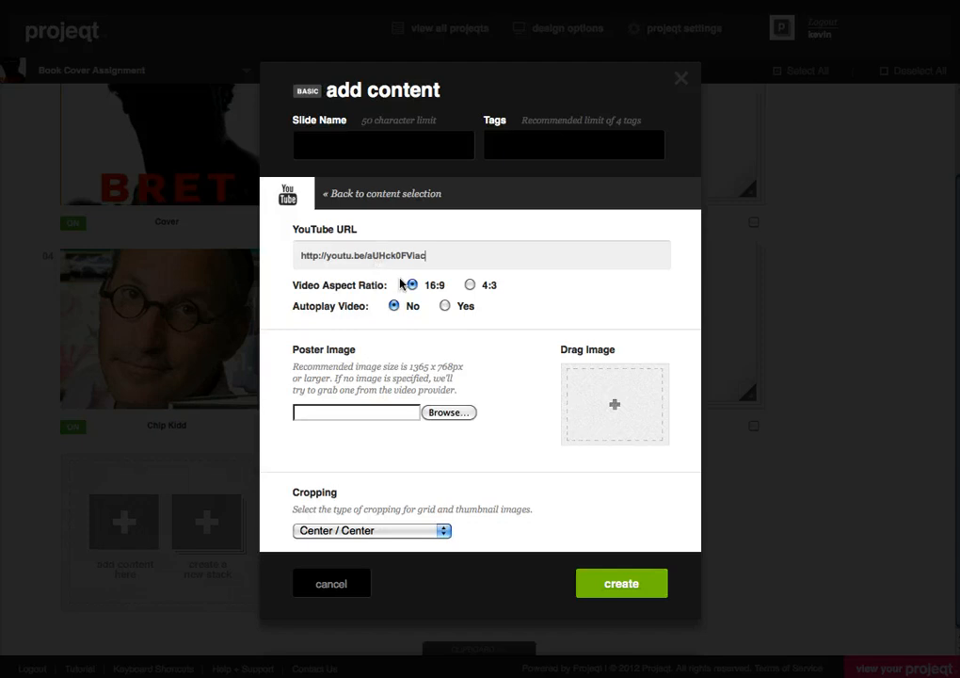
pyautogui.click(626, 587)
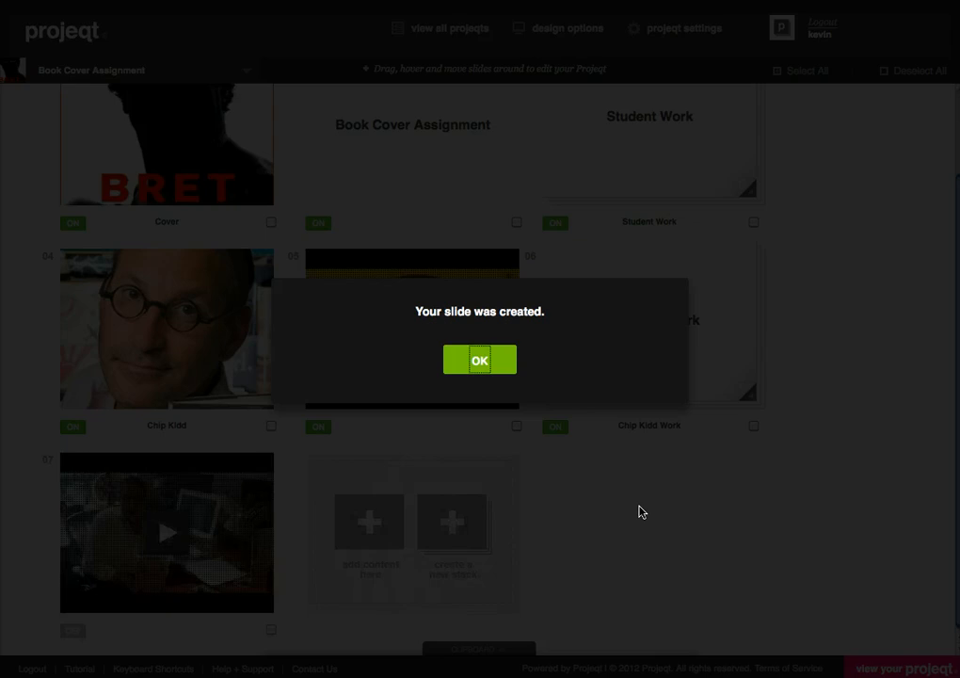
pyautogui.click(483, 359)
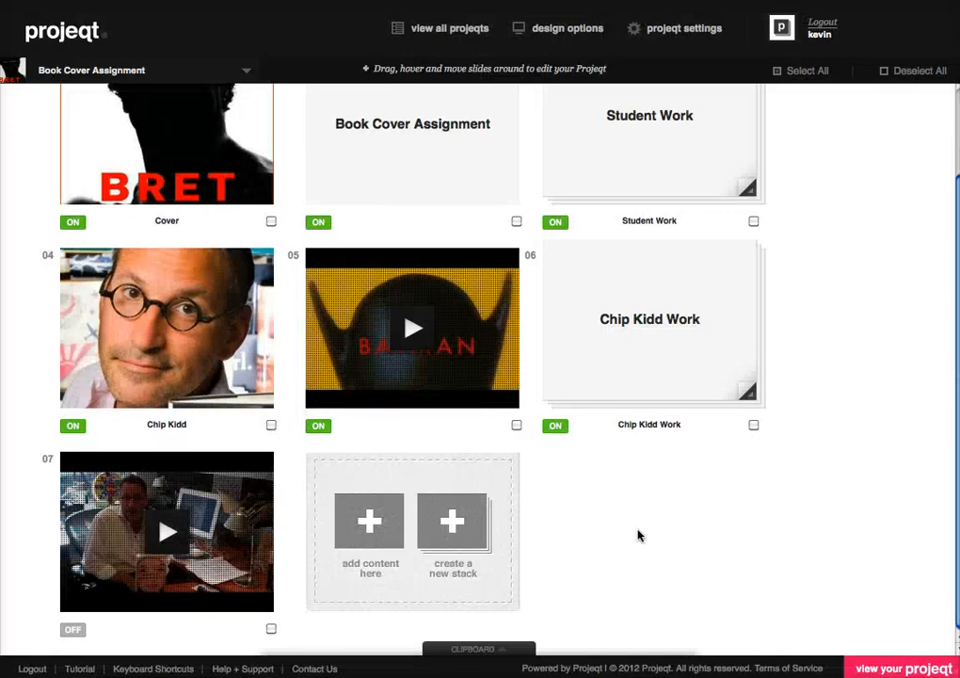
pyautogui.click(73, 629)
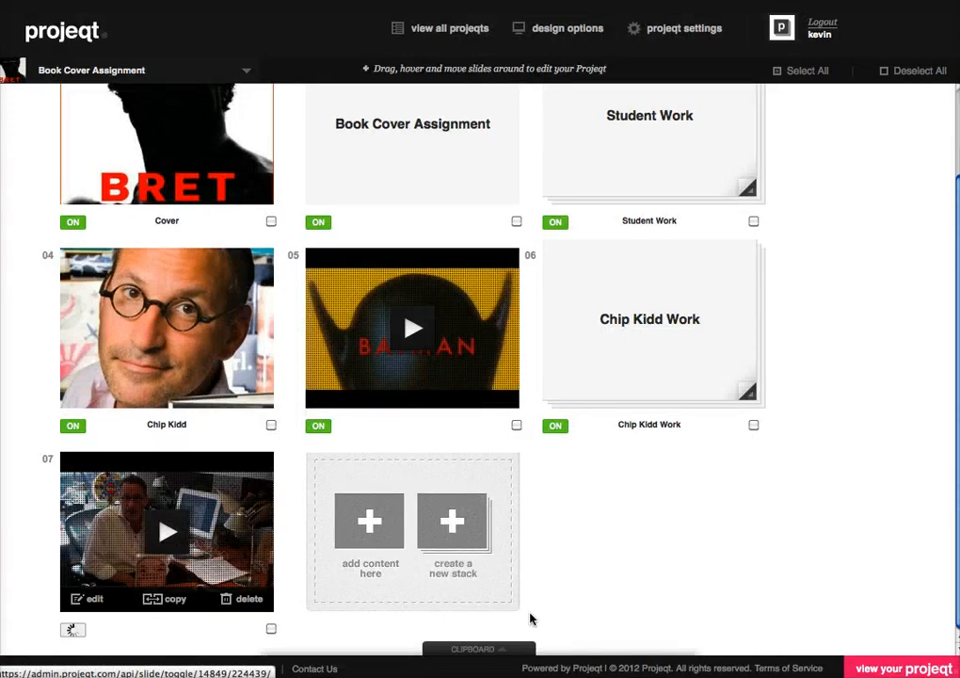
pyautogui.moveTo(444, 324)
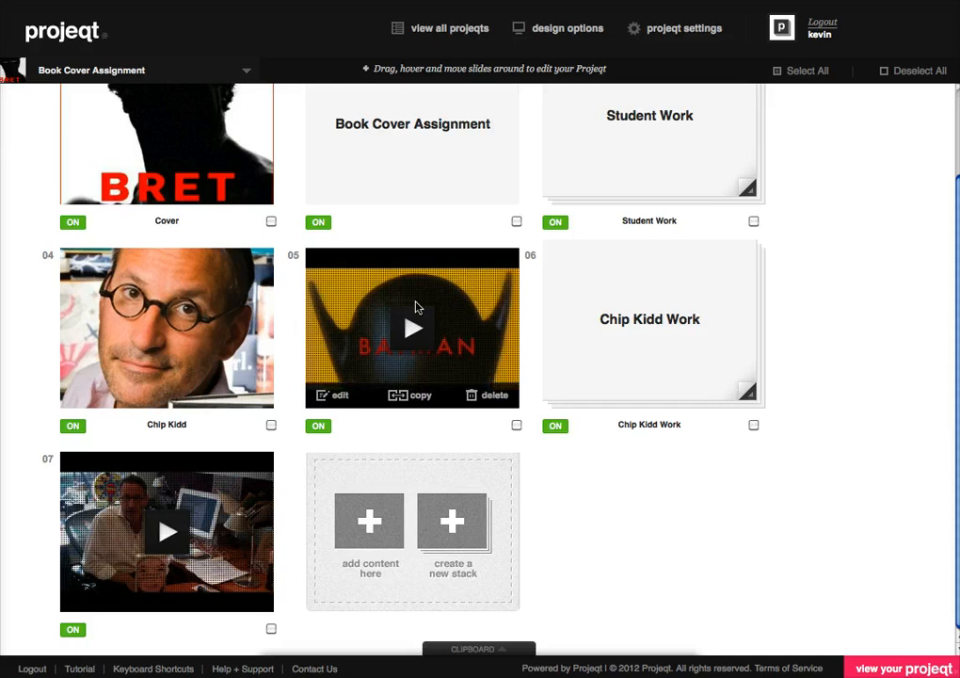
pyautogui.moveTo(179, 538)
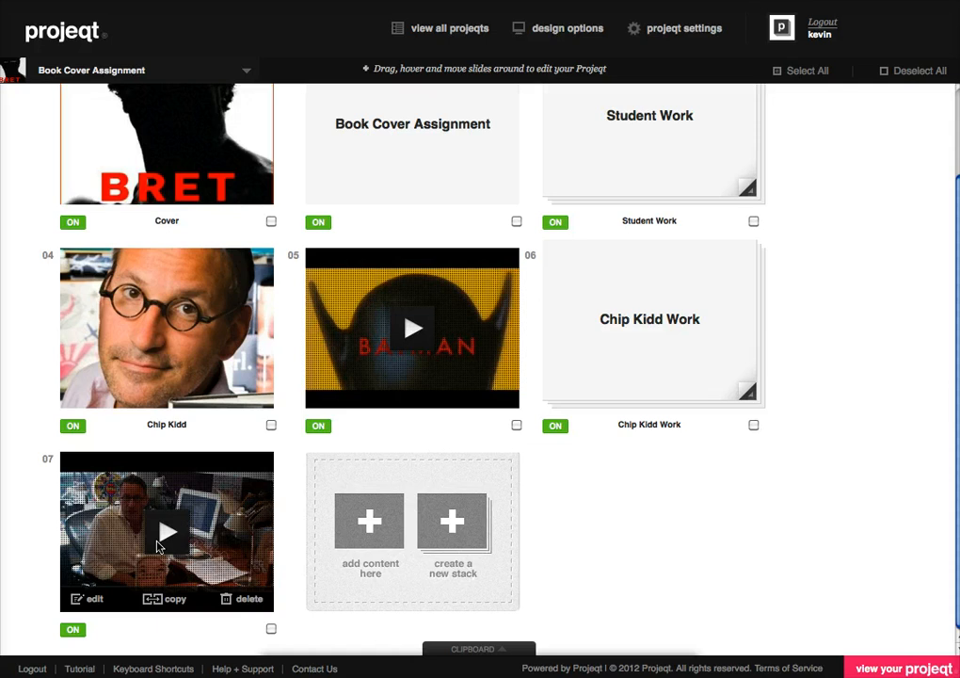
pyautogui.scroll(1, 770, 537)
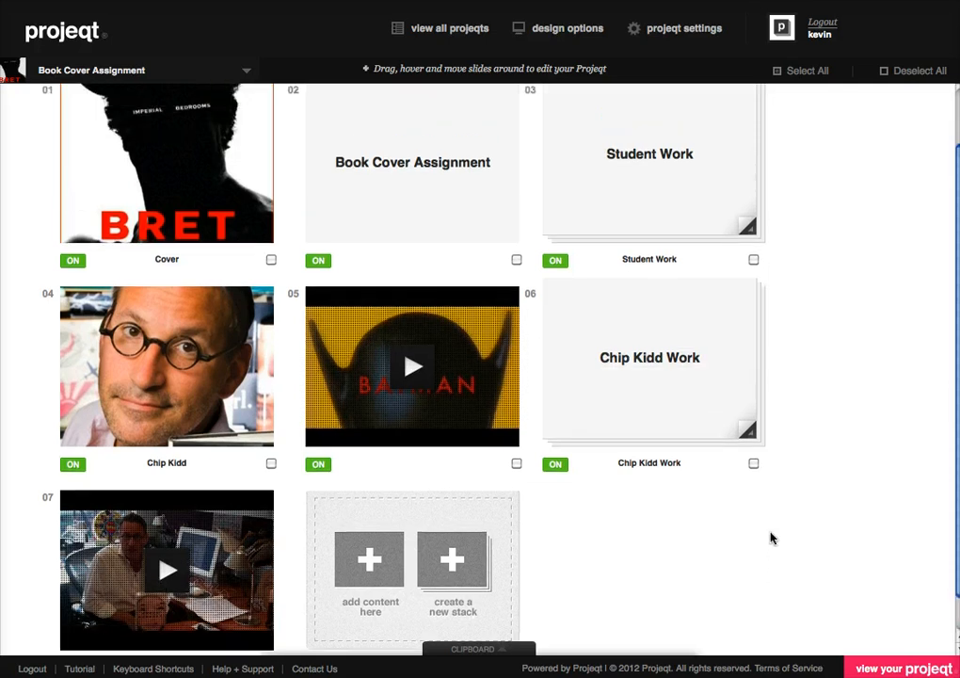
pyautogui.scroll(-1, 770, 538)
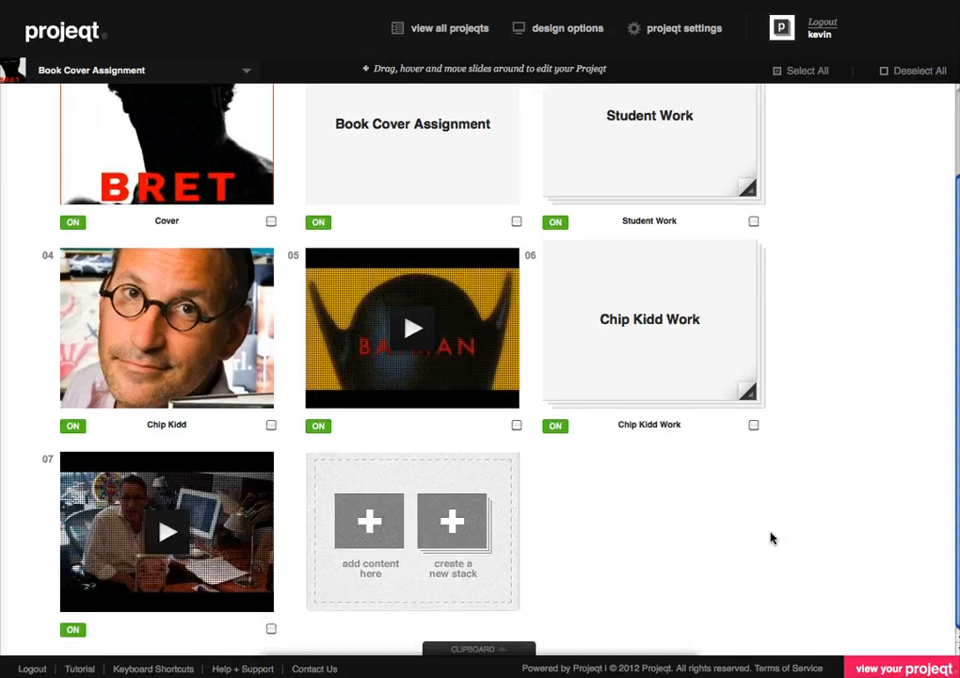